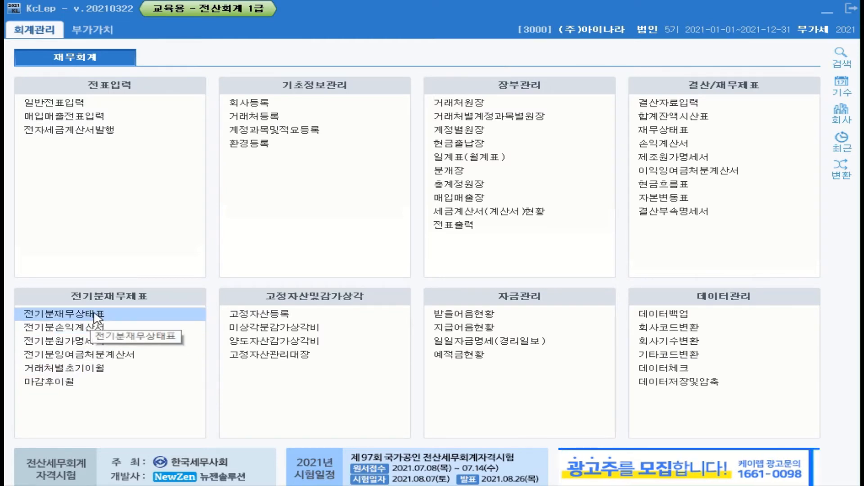
- Open the prior-period balance sheet (전기분재무상태표) and enter 현금 as the first asset with an amount of 6,000,000
click(97, 315)
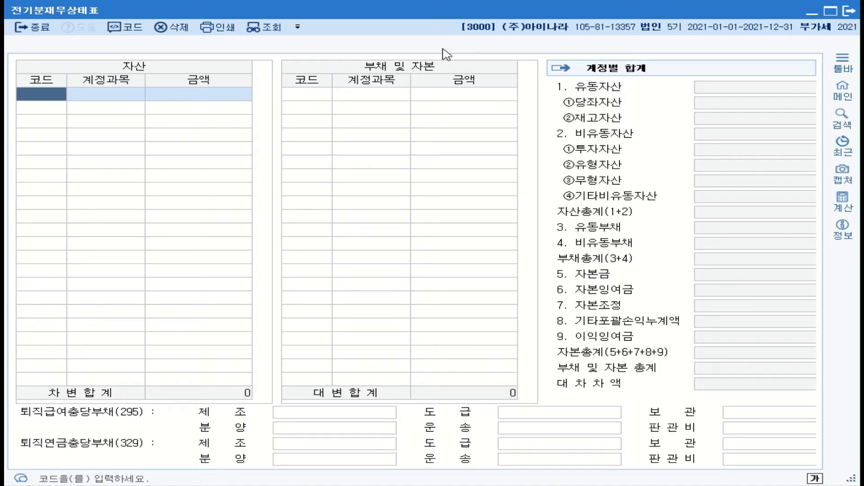
click(58, 94)
text(현)
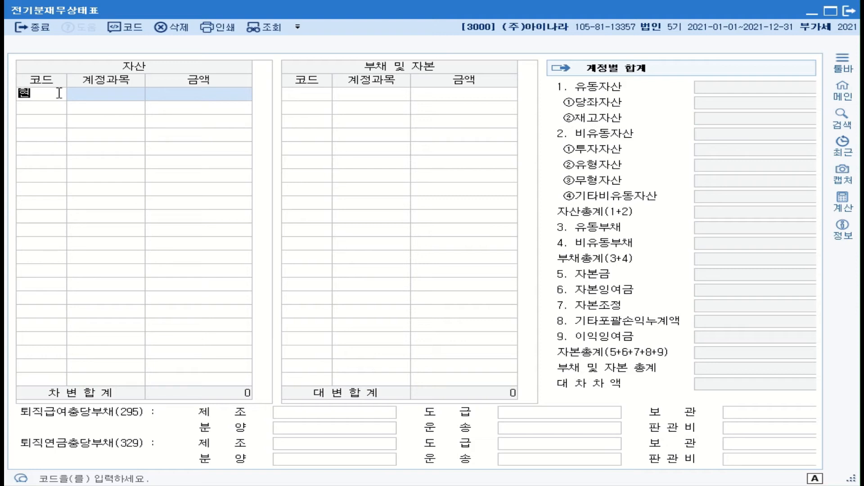
text(금)
key(Return)
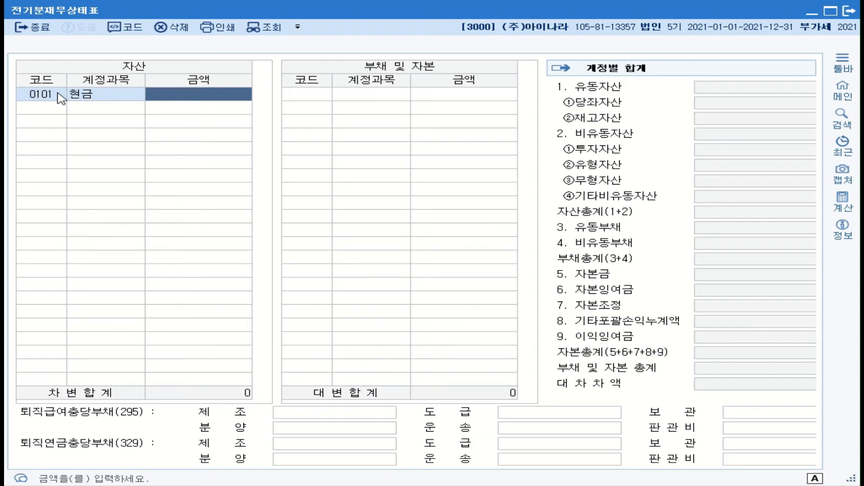
text(0)
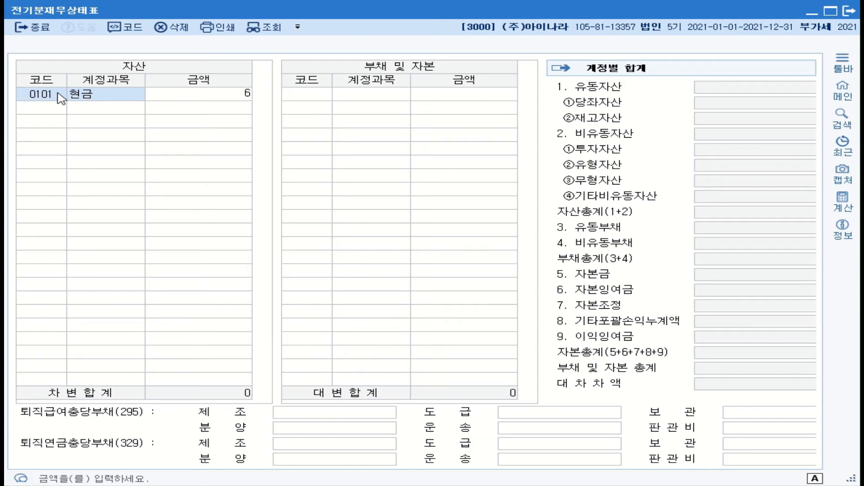
text(000,000)
key(Return)
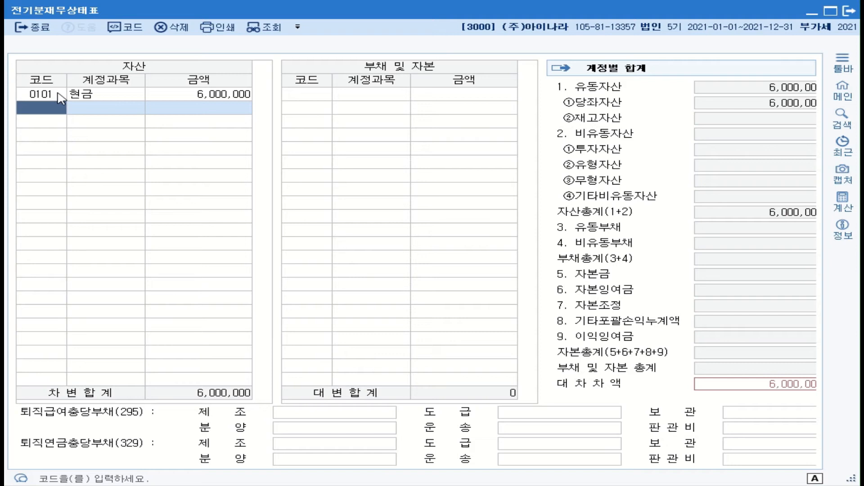
- Add asset account 0102 당좌예금 with an amount of 68,950,000
text(0102)
key(Return)
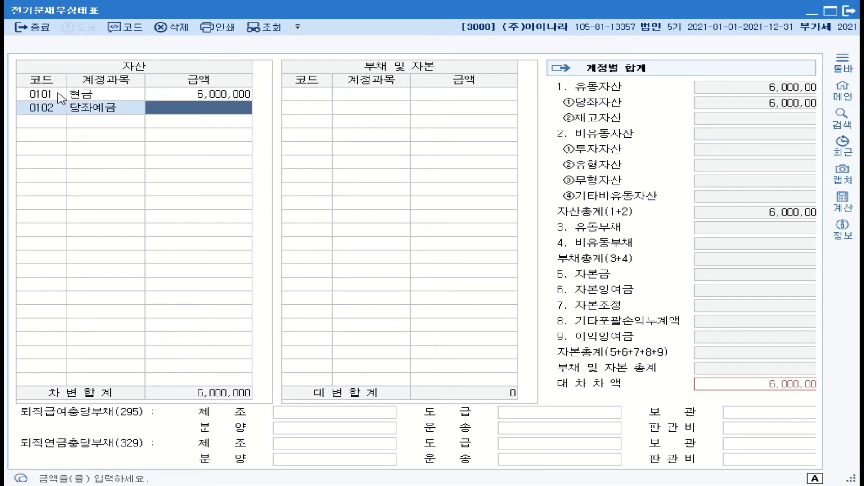
text(68950000)
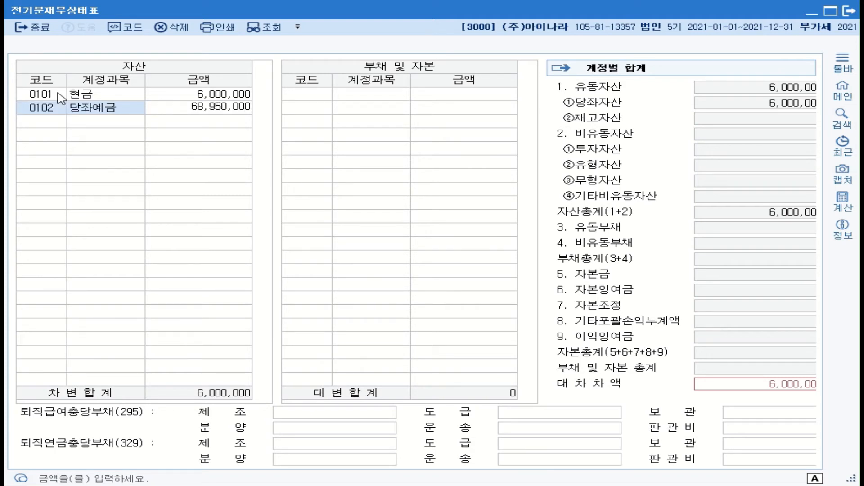
key(Return)
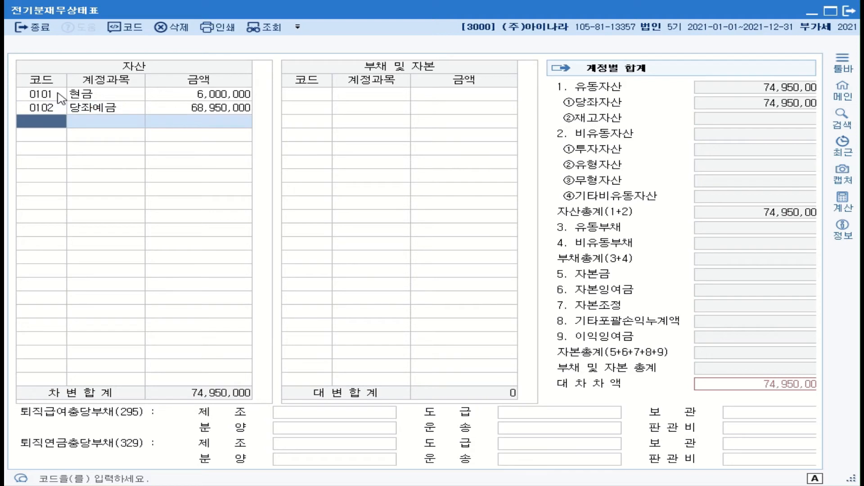
- Look up 보통 and add the asset account 0103 보통예금 with an amount of 29,377,000
text(보)
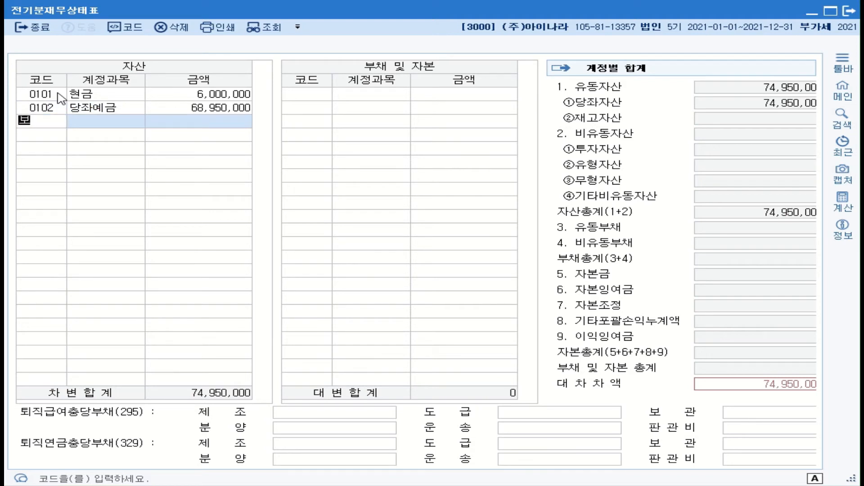
text(통)
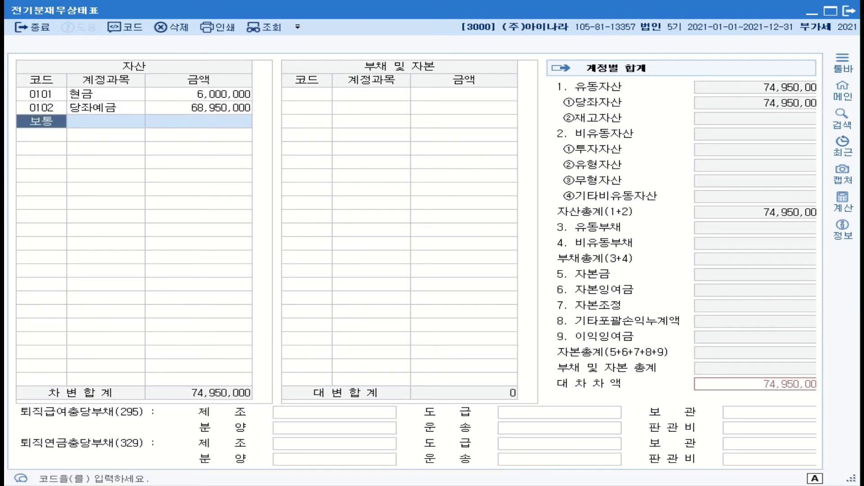
key(Return)
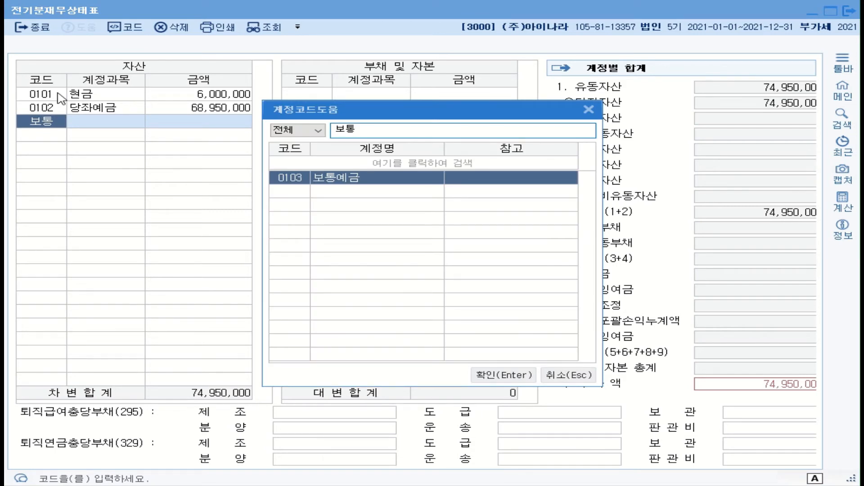
key(Return)
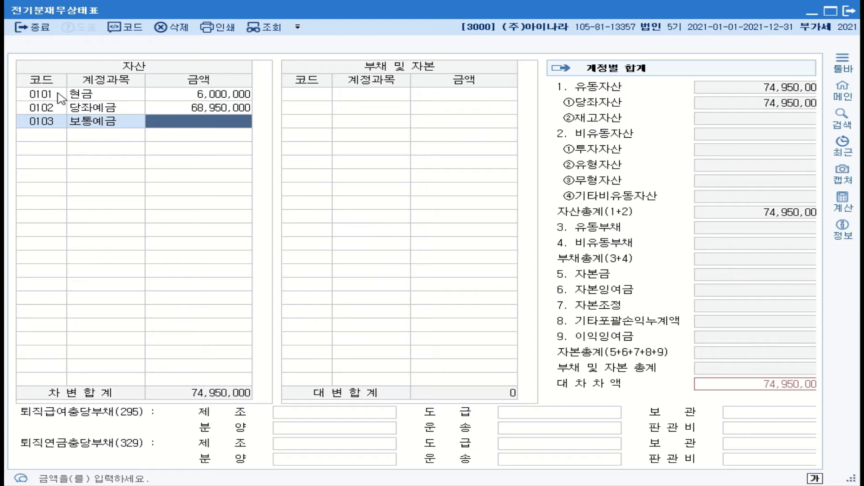
text(2)
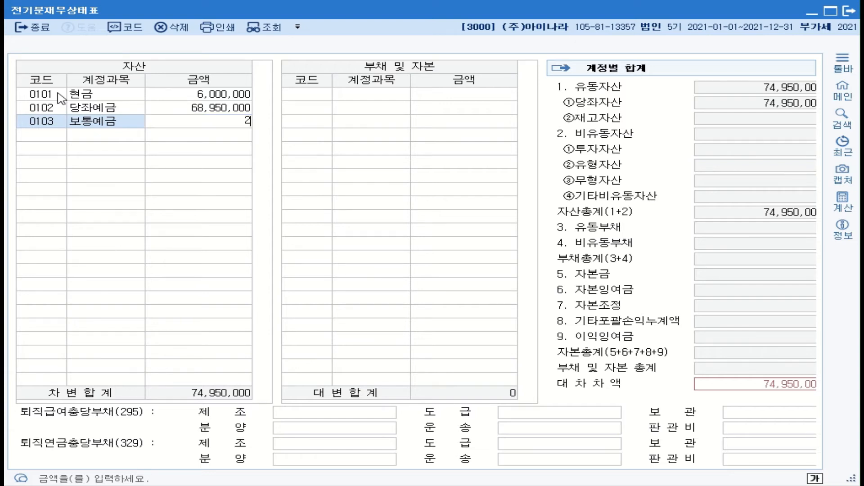
text(9,377,000)
key(Return)
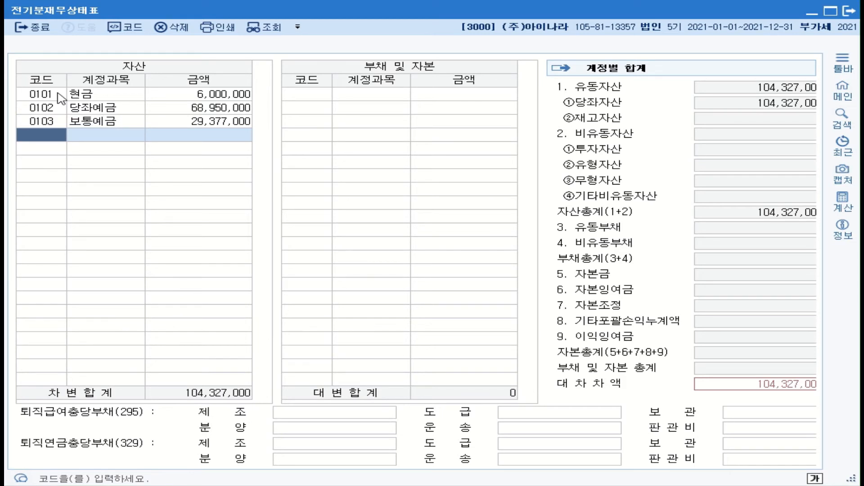
- Look up 외상 and add the asset account 0108 외상매출금 with an amount of 35,000,000
text(욋)
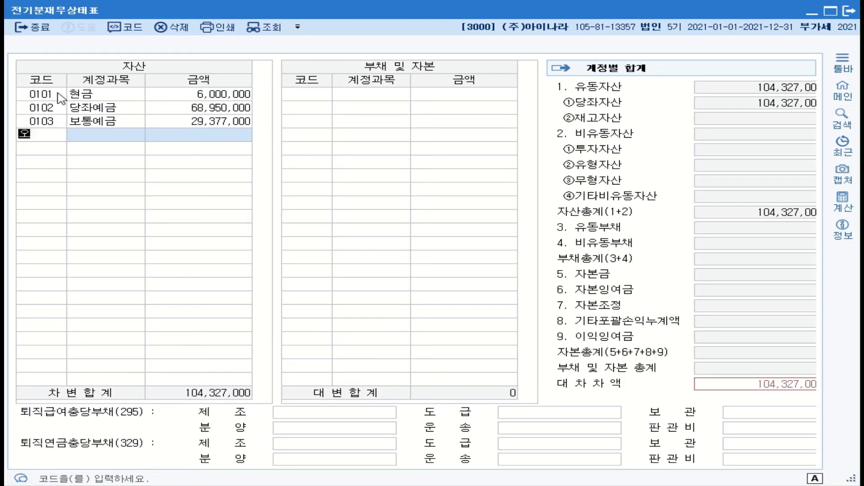
text(상)
key(Return)
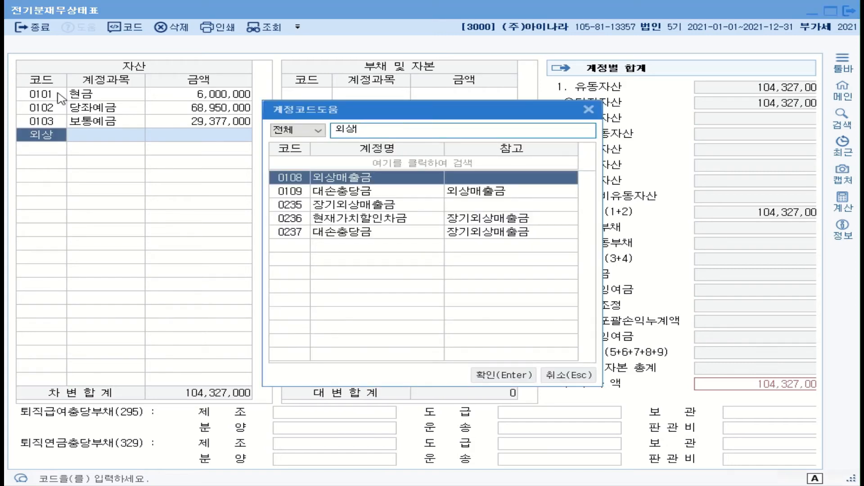
key(Return)
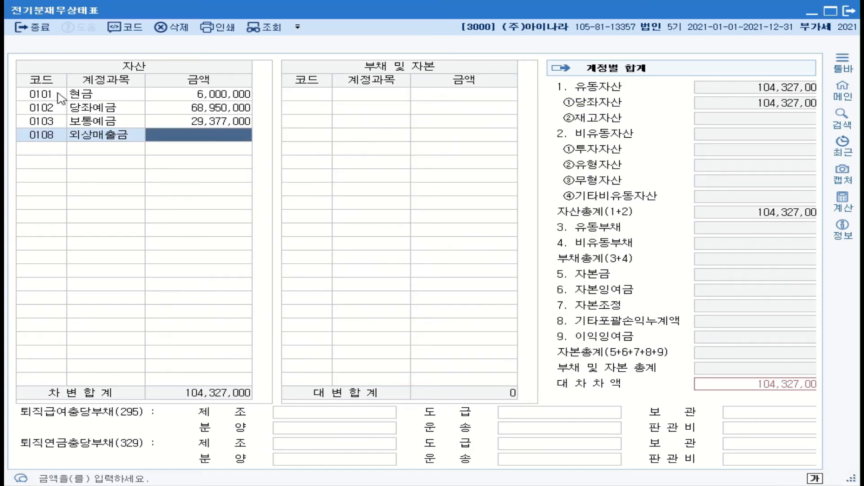
text(35)
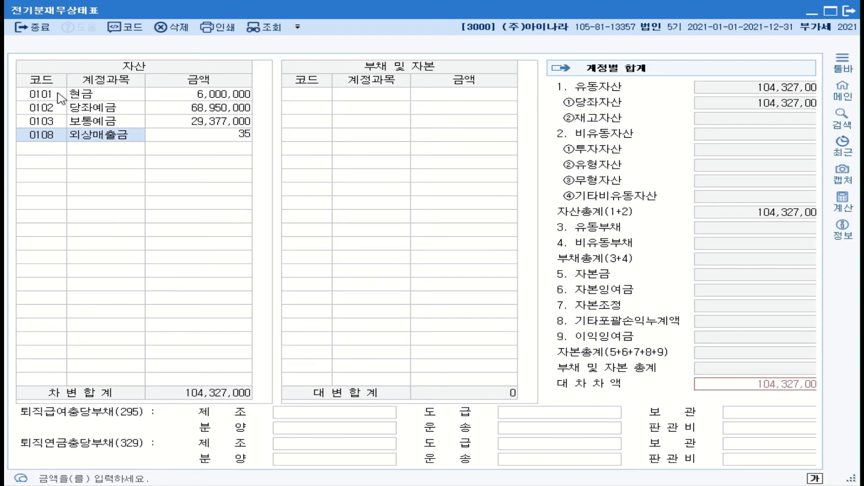
key(plus)
key(plus)
key(Return)
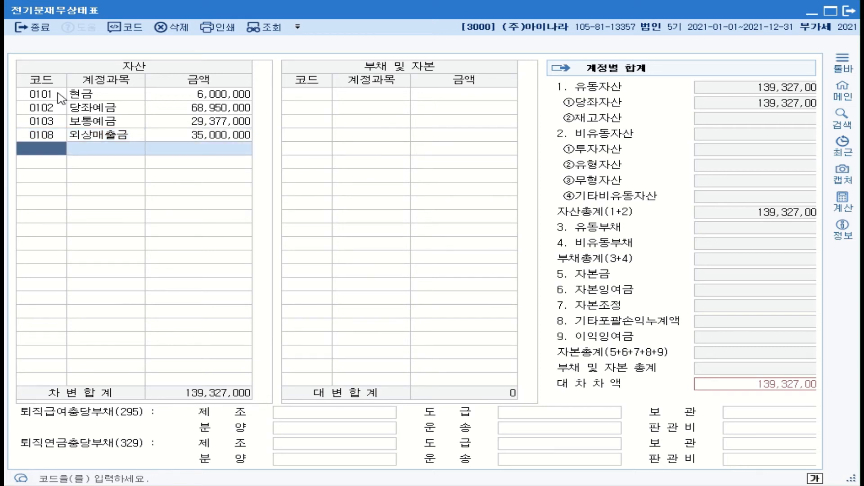
- Look up 대손 and add 0109 대손충당금, the allowance for 외상매출금, with an amount of 50,000
key(Hangul)
text(대소ㄴ)
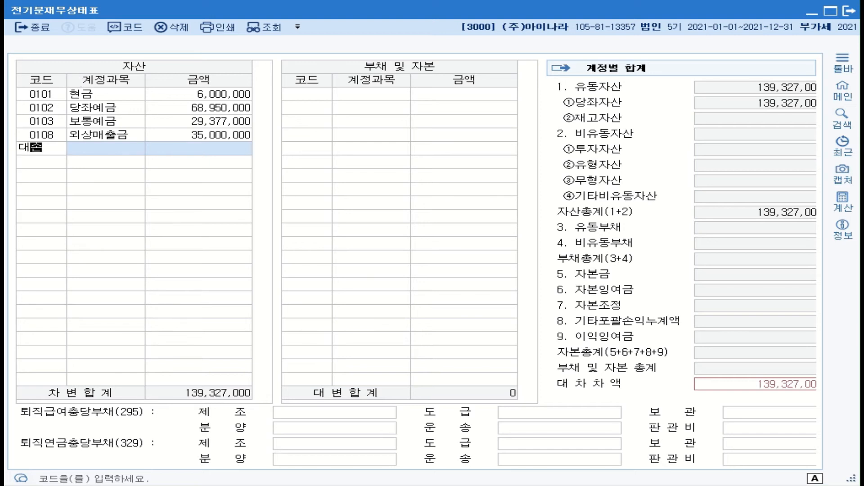
key(Return)
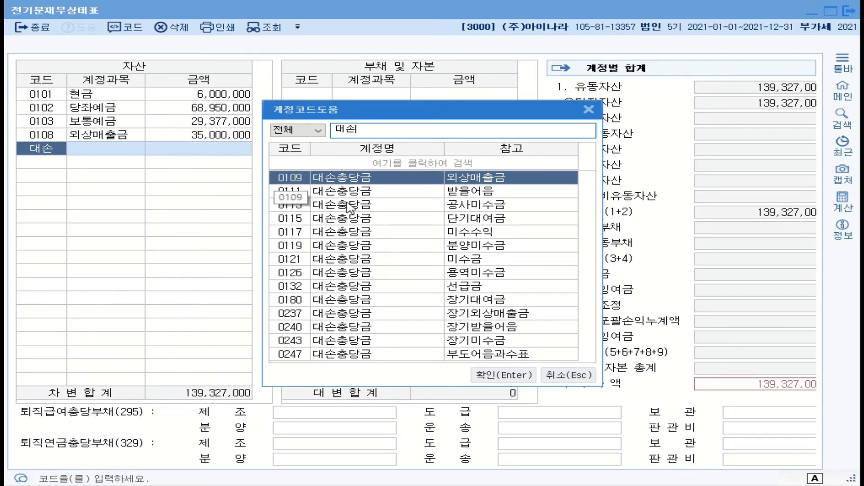
click(503, 375)
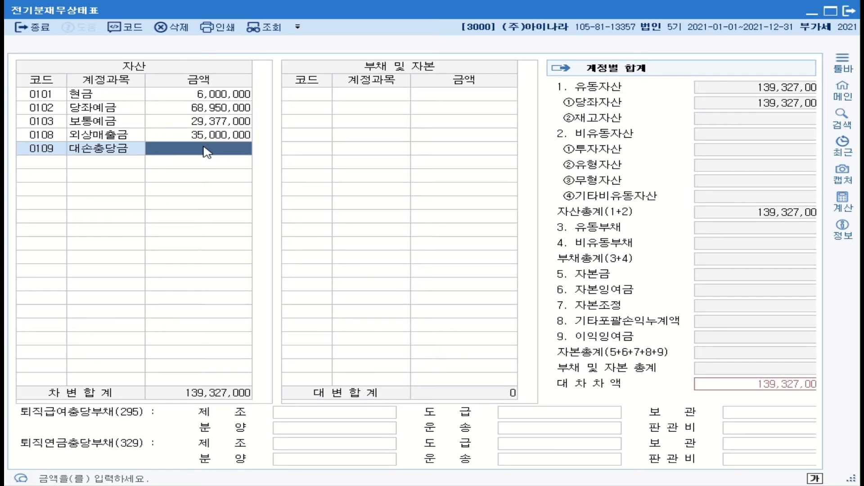
text(50)
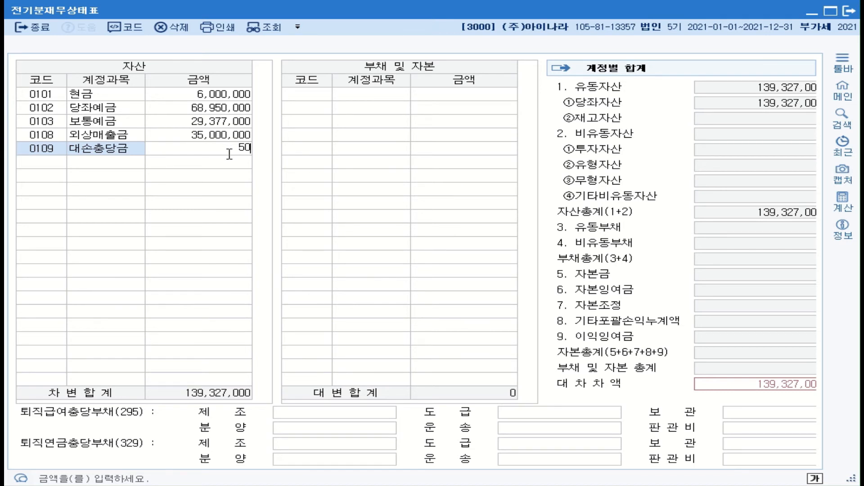
text(000)
key(Return)
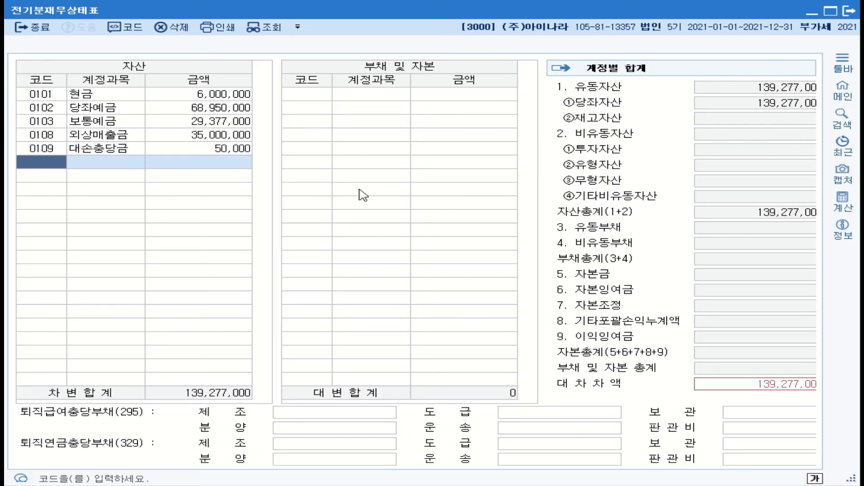
click(233, 150)
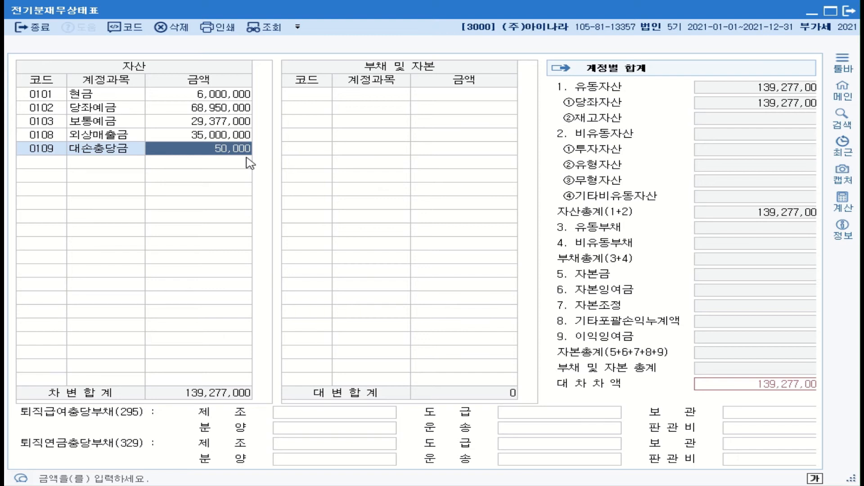
- Add asset account 0110 받을어음 in the next empty row with an amount of 2,400,000
click(35, 162)
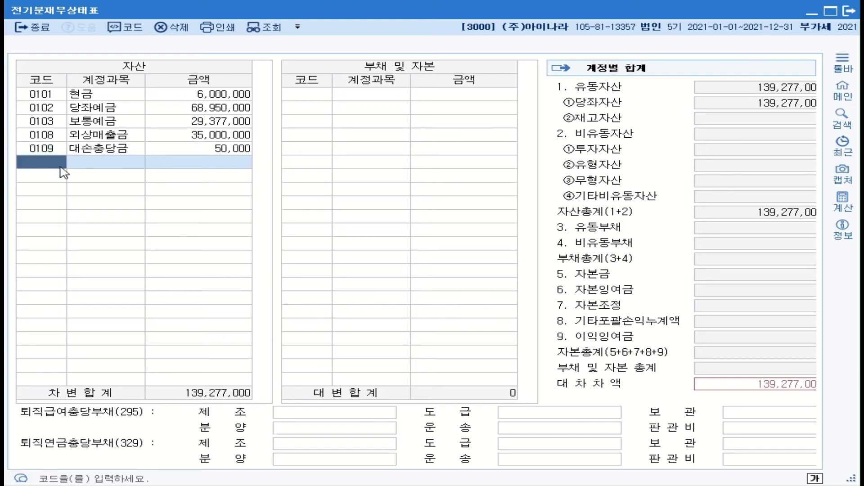
text(110)
key(Return)
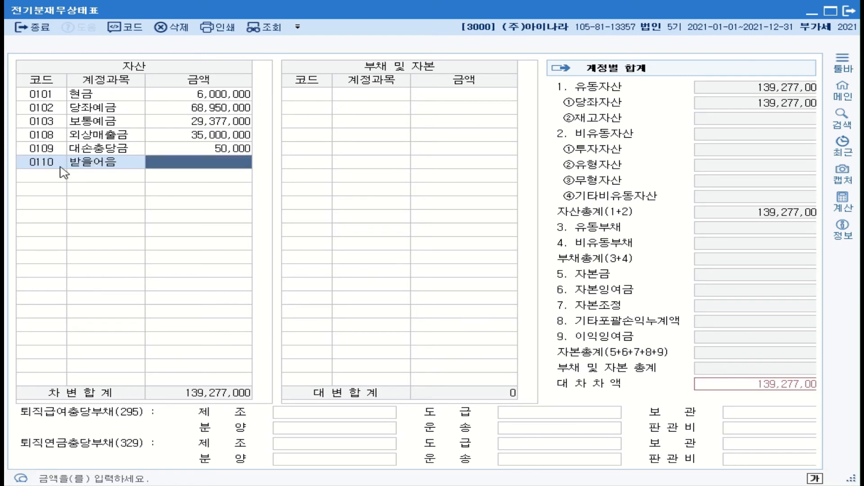
text(2400000)
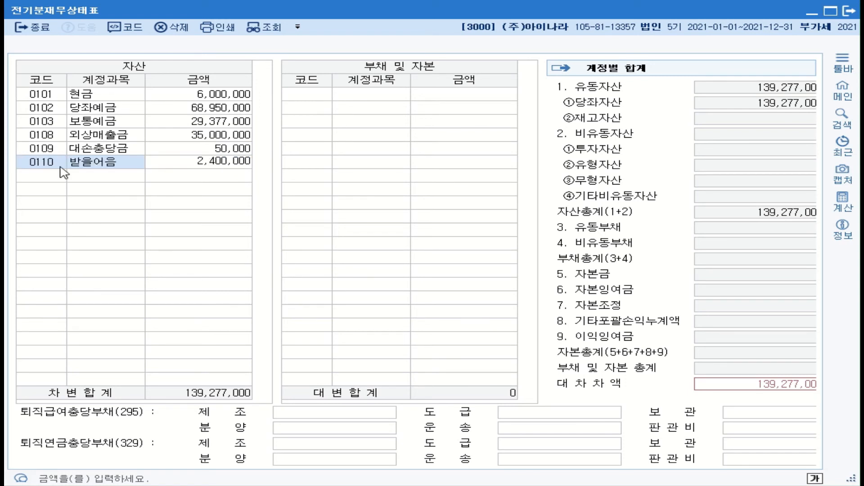
key(Return)
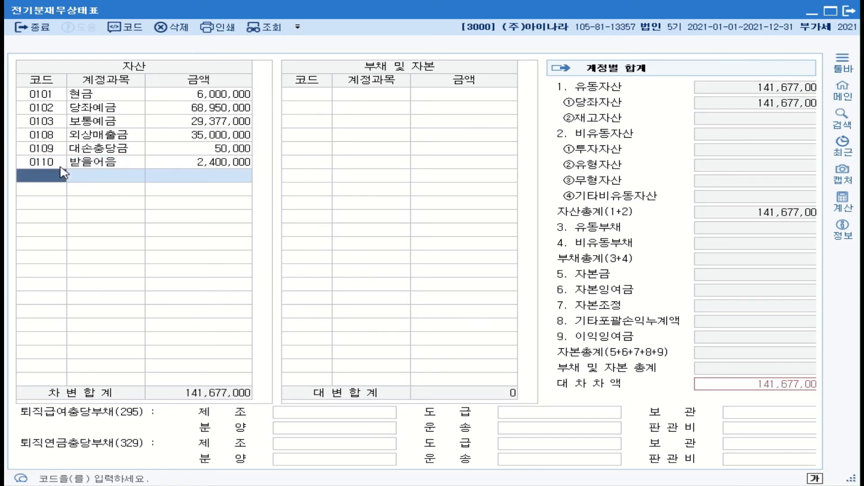
- Look up 대손 and add 0111 대손충당금, the allowance for 받을어음, with an amount of 24,000
text(대서)
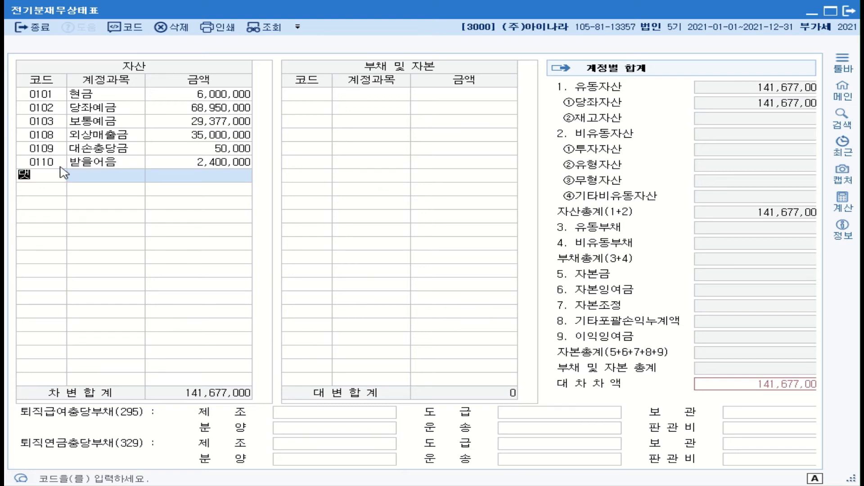
key(BackSpace)
text(손)
key(Return)
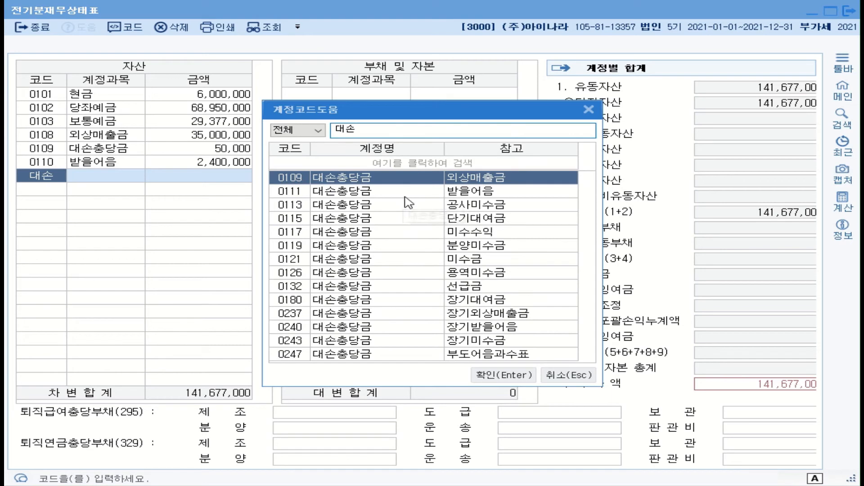
click(298, 191)
click(503, 374)
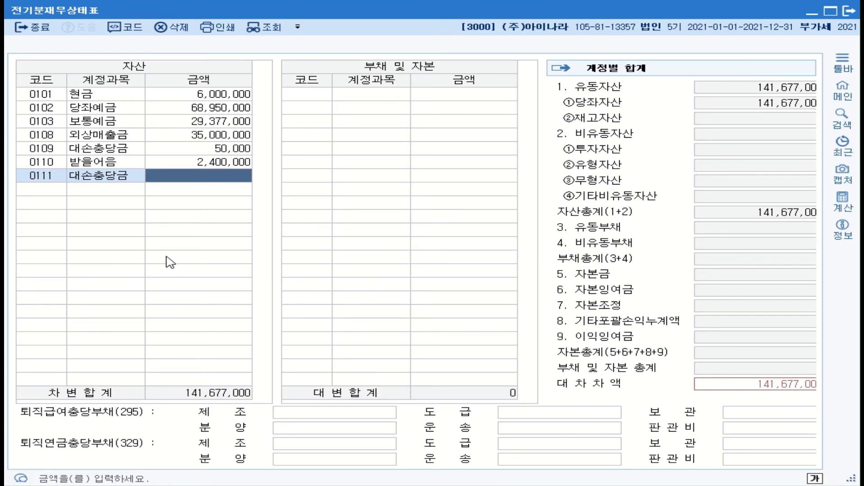
text(240000)
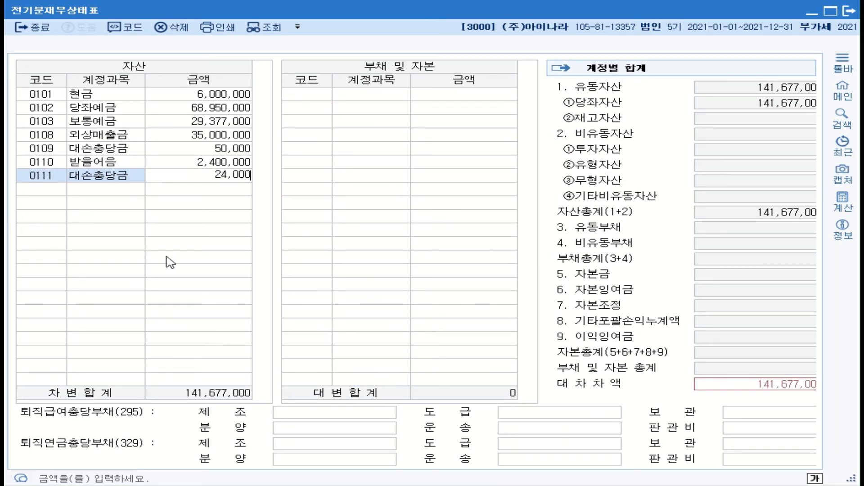
key(Return)
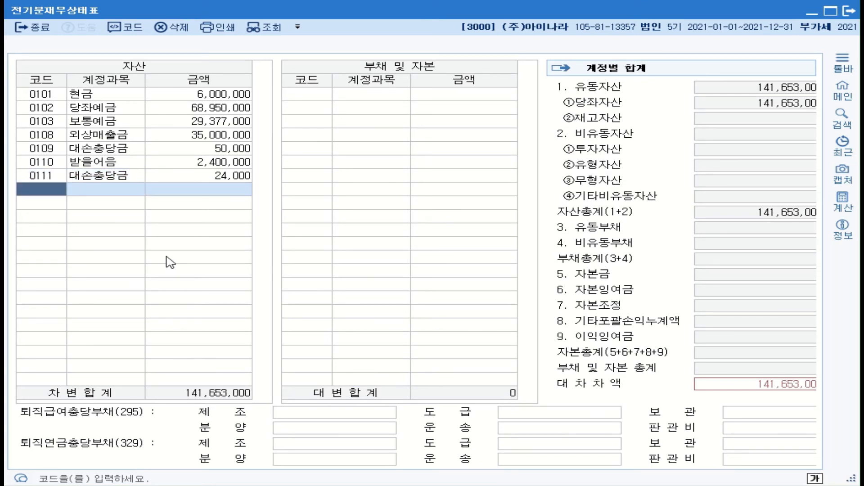
click(103, 180)
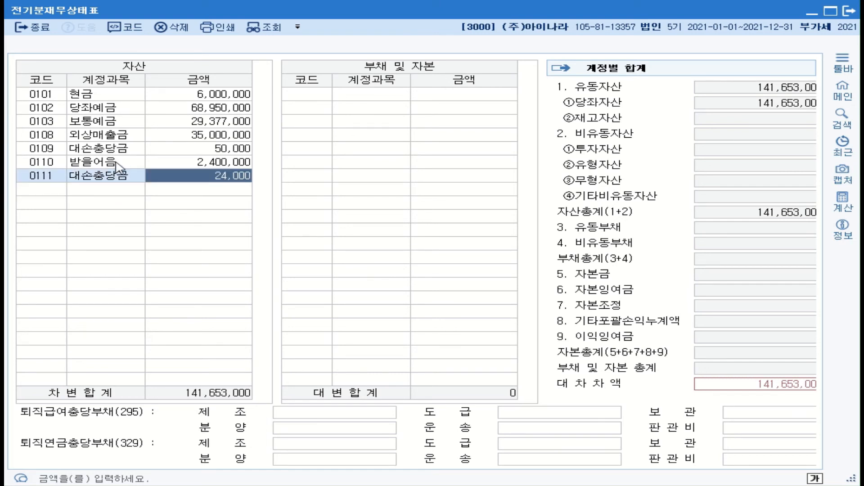
- Add asset account 0120 미수금 in the next empty row with an amount of 1,000,000
click(115, 180)
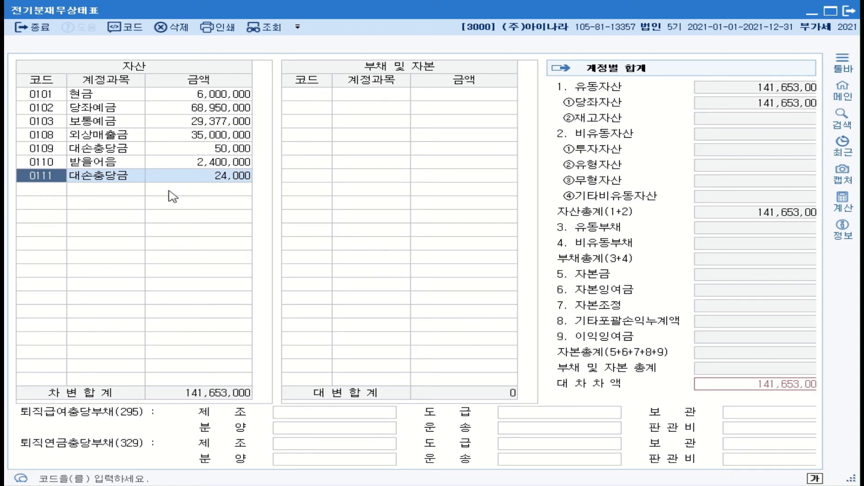
click(46, 192)
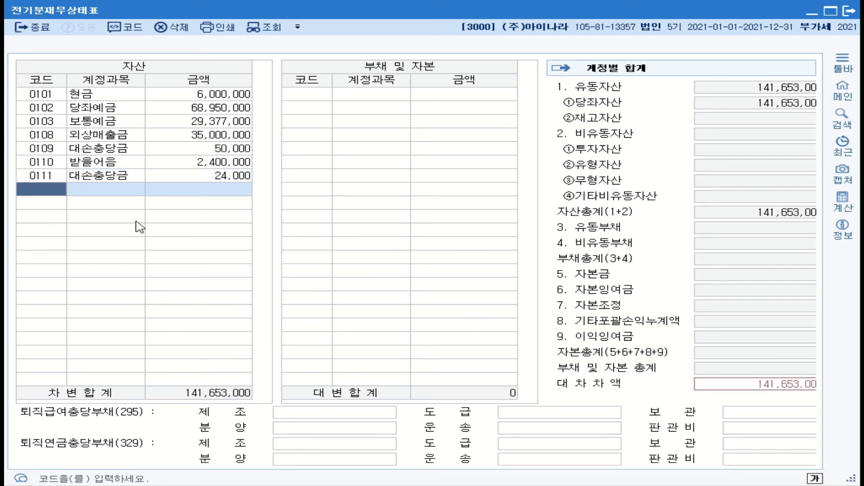
text(120)
key(Return)
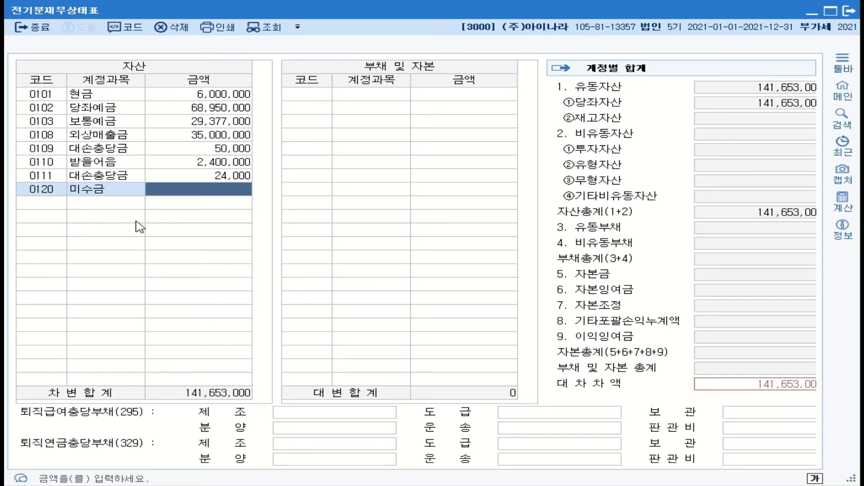
text(1000000)
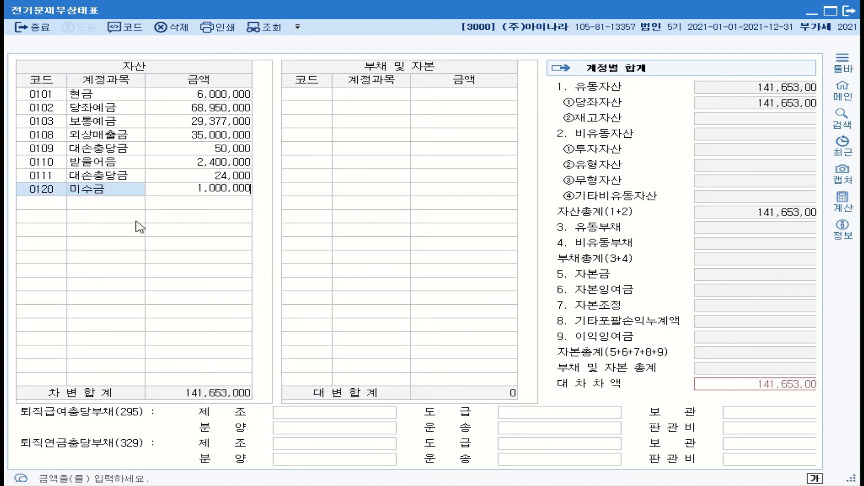
key(Return)
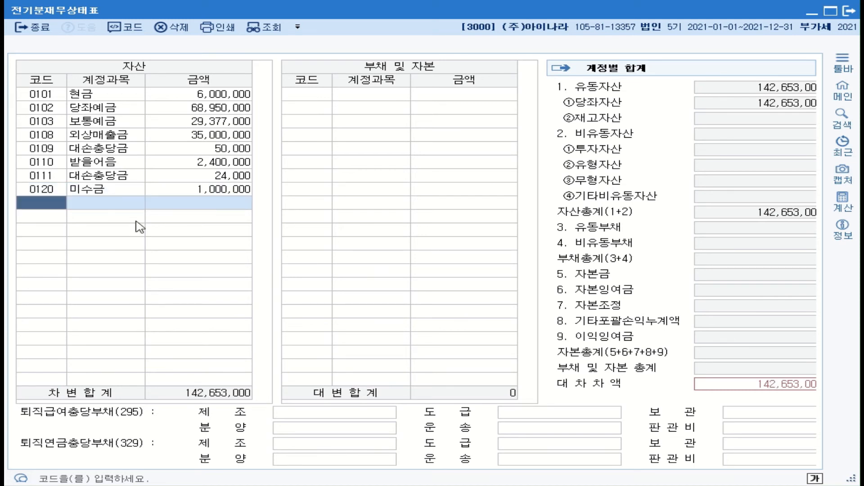
- Add the asset account 0150 제품 by its name, with an amount of 50,000,000
text(제품)
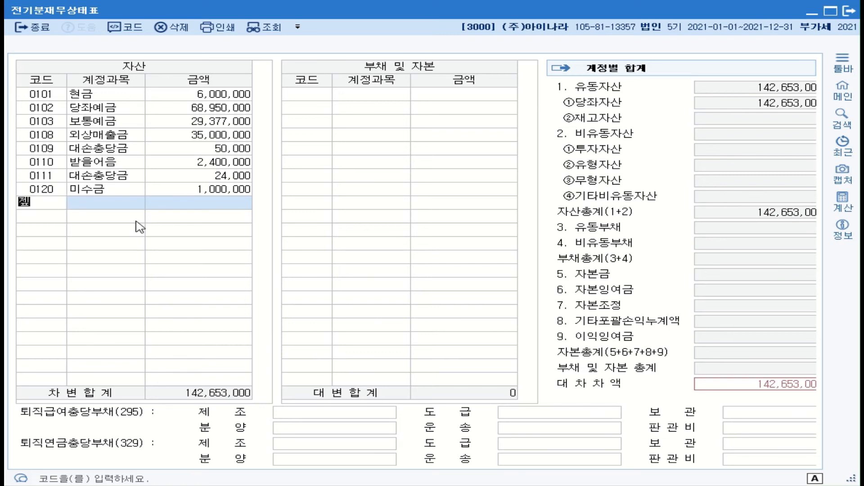
key(Return)
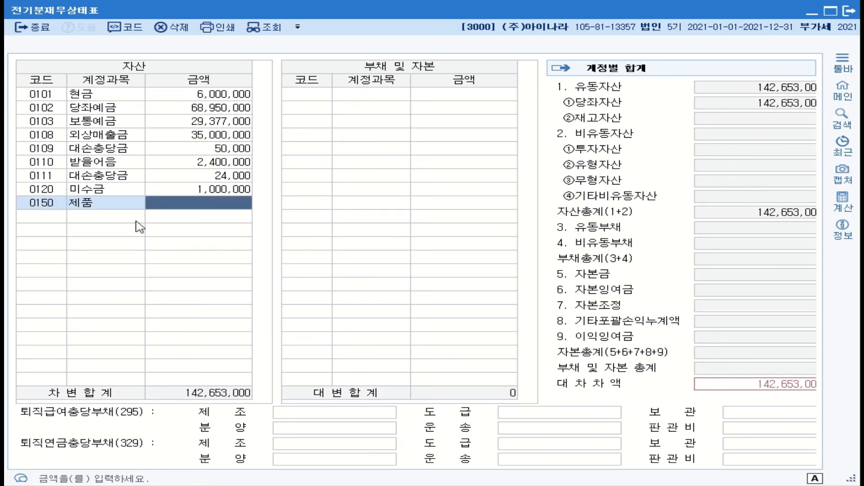
text(50000000)
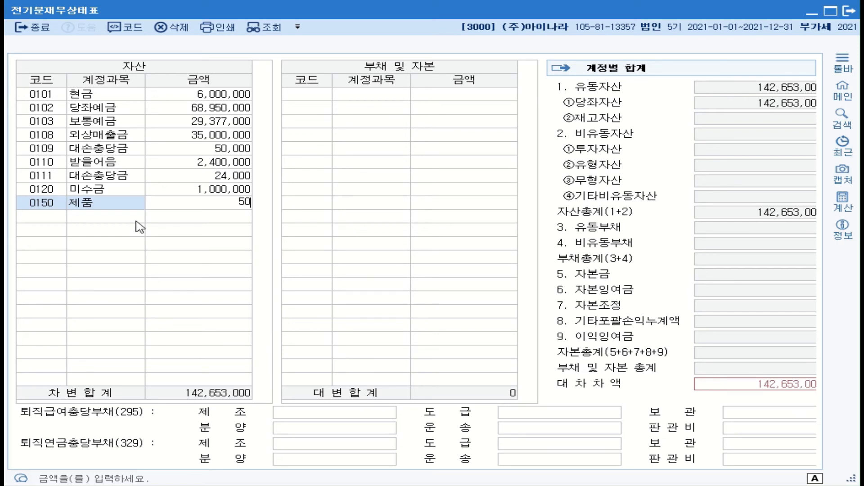
key(Return)
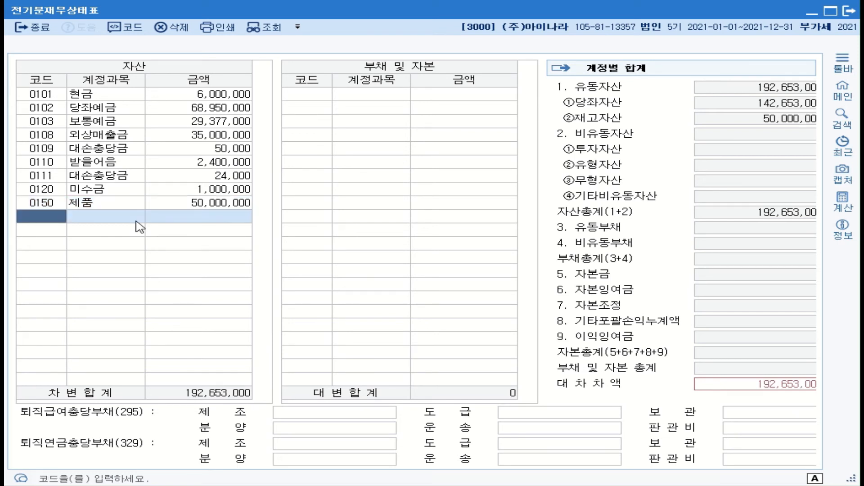
- Look up 원재 and add the asset account 0153 원재료 with an amount of 40,000,000
text(원재)
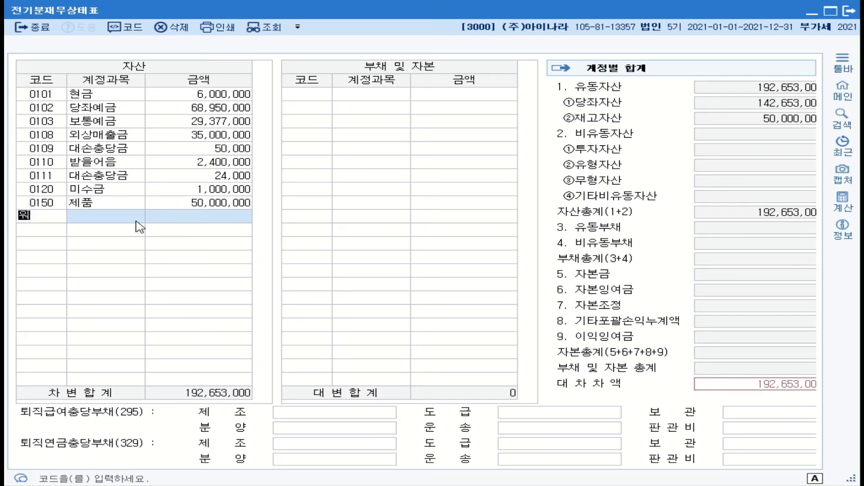
key(Return)
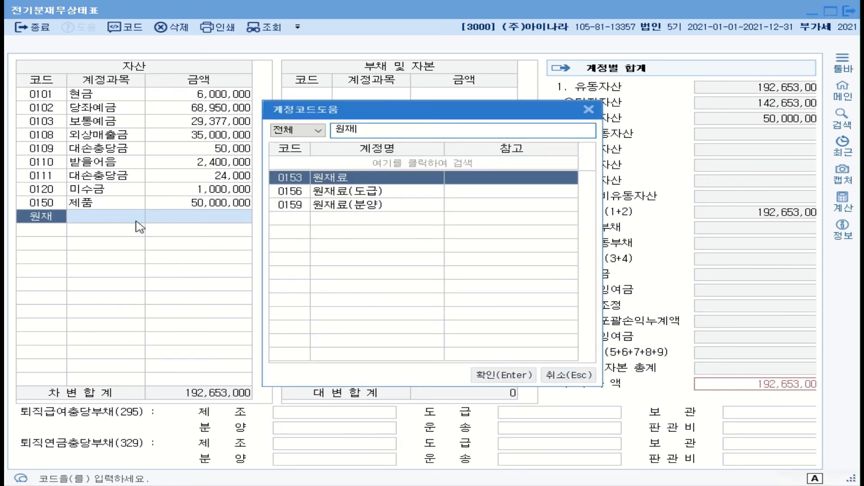
key(Return)
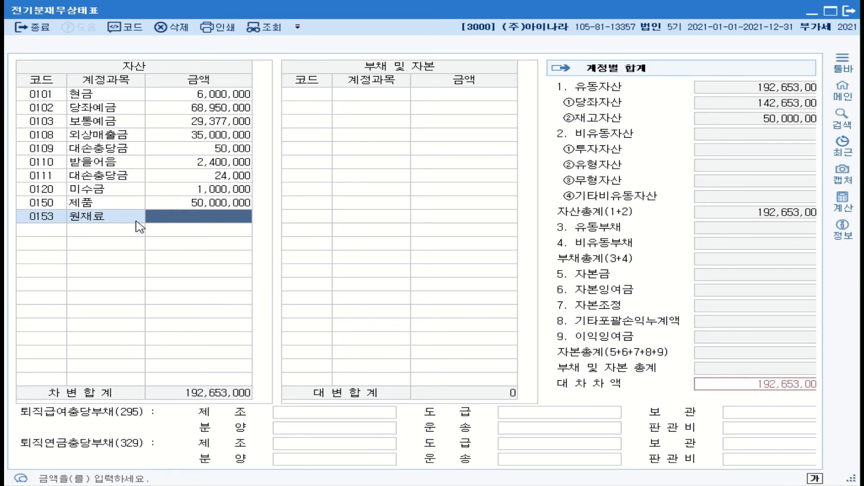
text(40000000)
key(Return)
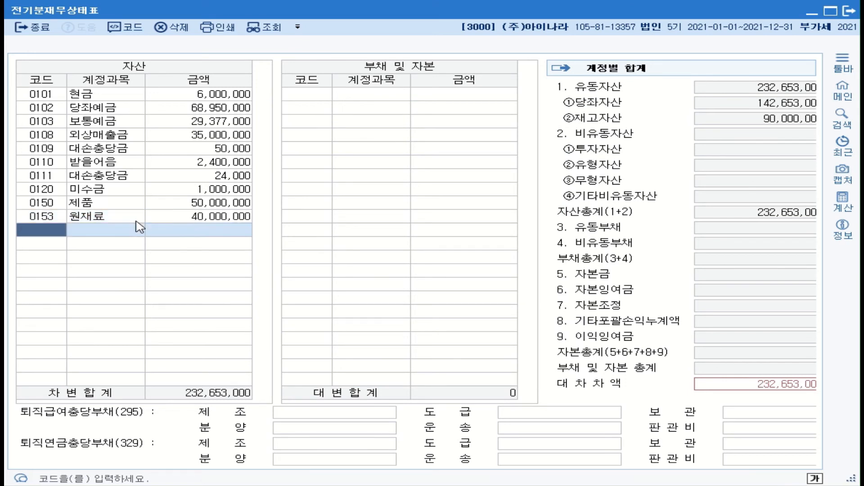
- Look up 재공 and add the asset account 0169 재공품 with an amount of 30,000,000
text(재공)
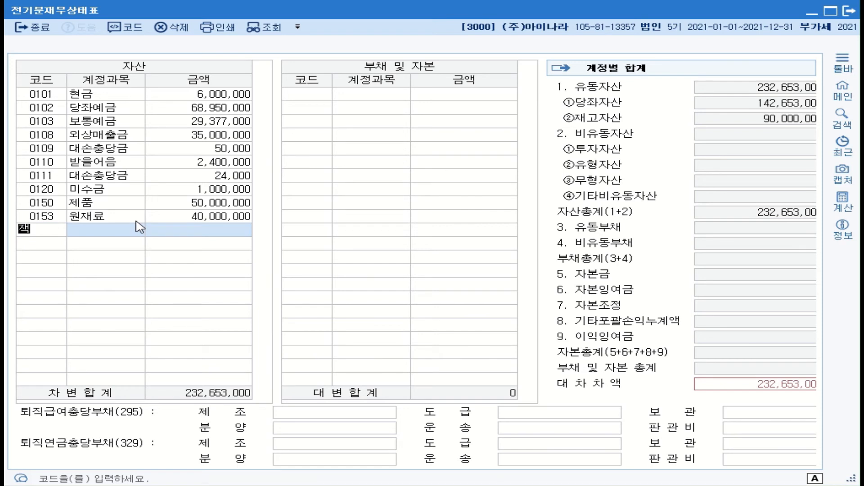
key(Return)
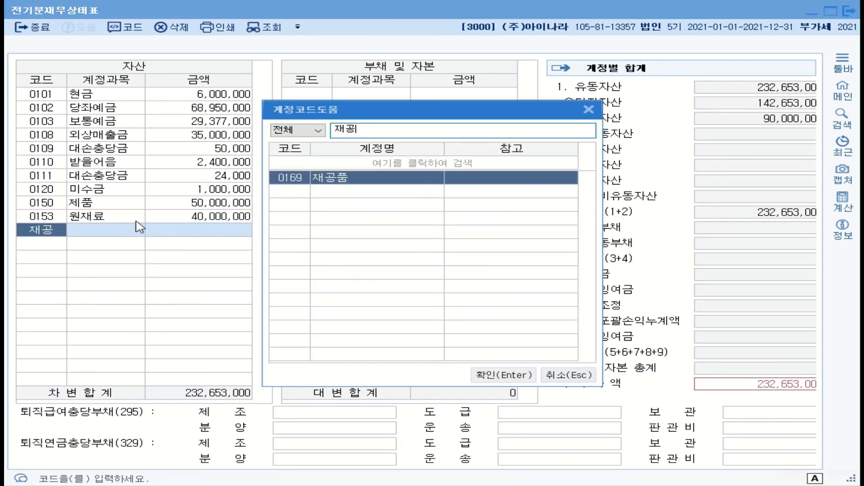
key(Return)
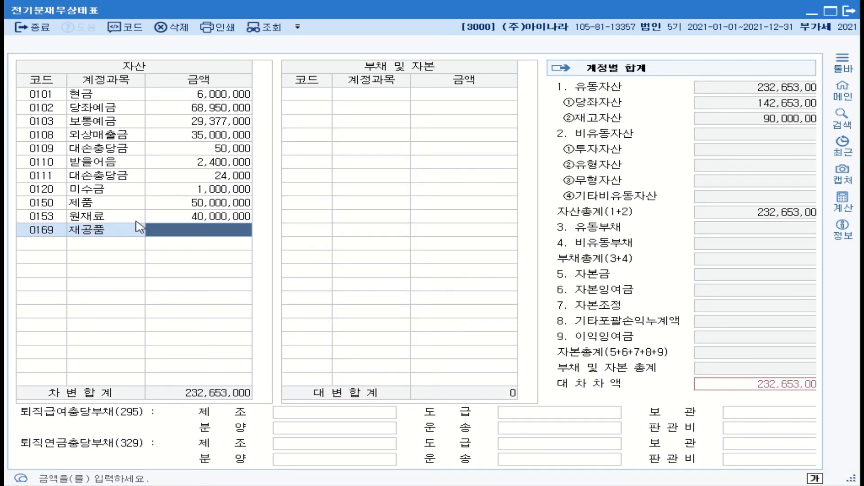
text(30000000)
key(Return)
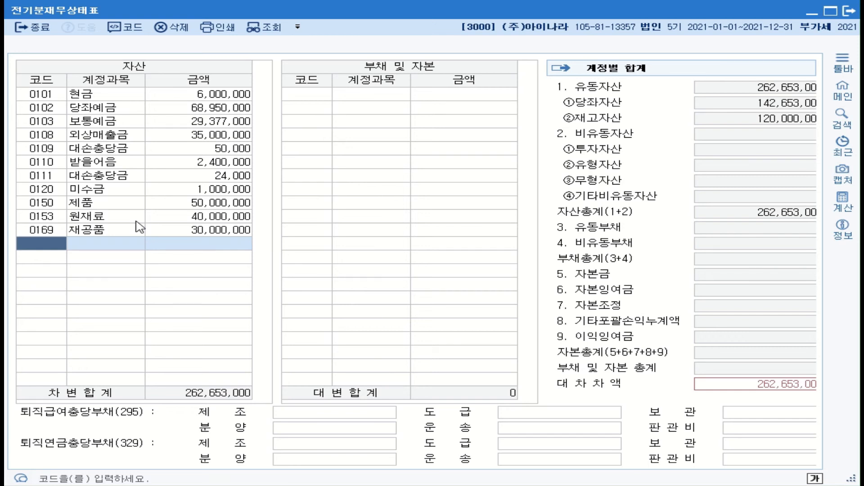
- Add asset account 0201 토지 in the next empty row with an amount of 105,500,000
text(201)
key(Return)
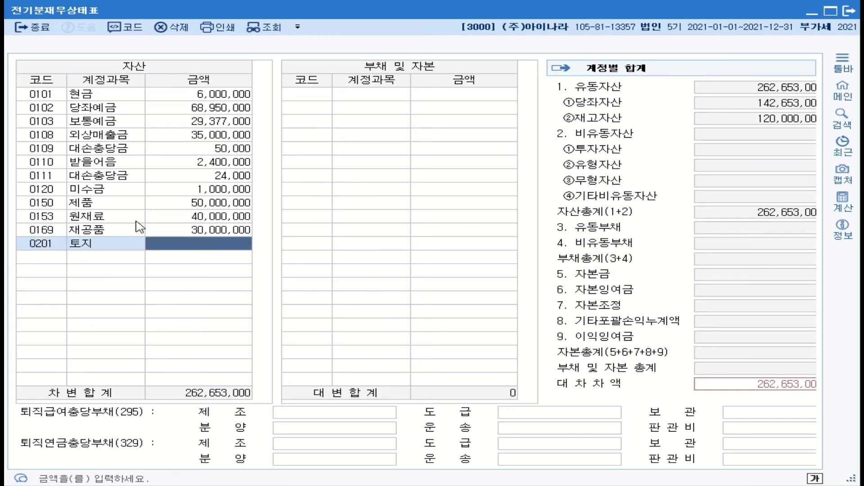
text(105,50)
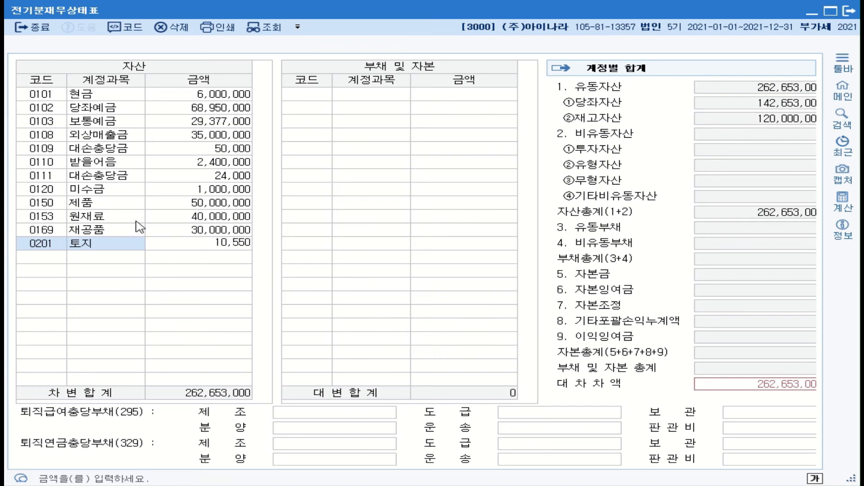
text(0,000)
key(Return)
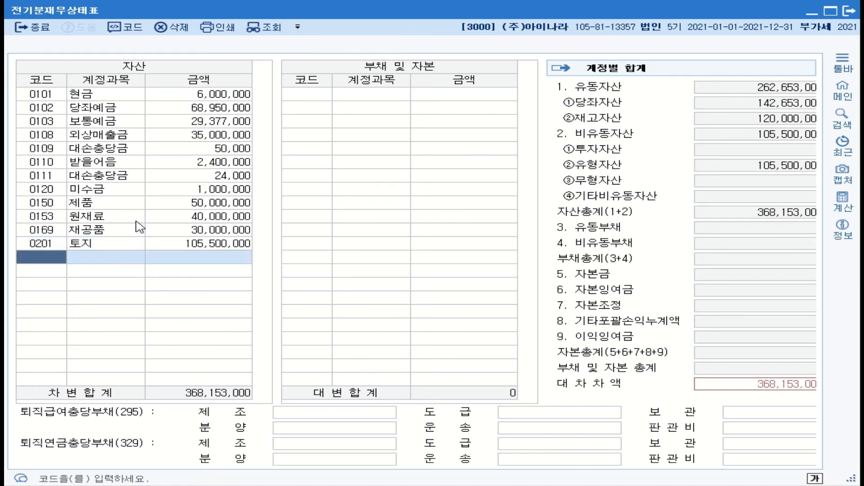
- Add asset account 0202 건물 below 토지 with an amount of 40,000,000
text(202)
key(Return)
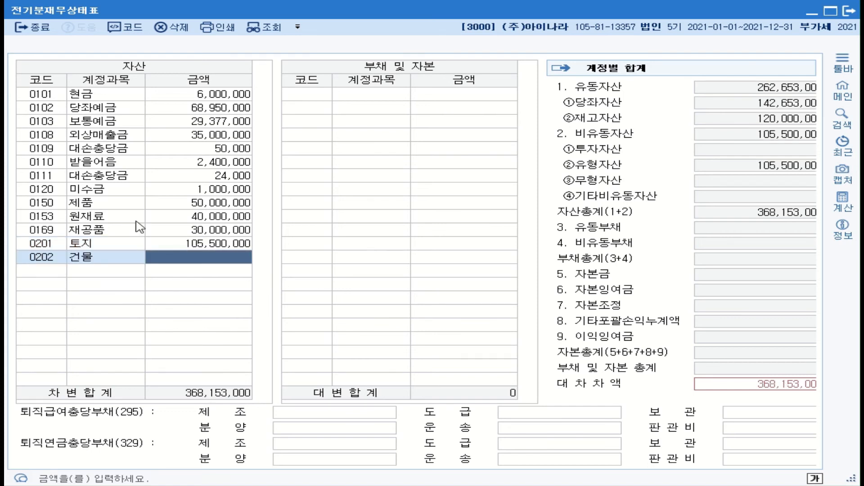
text(40000000)
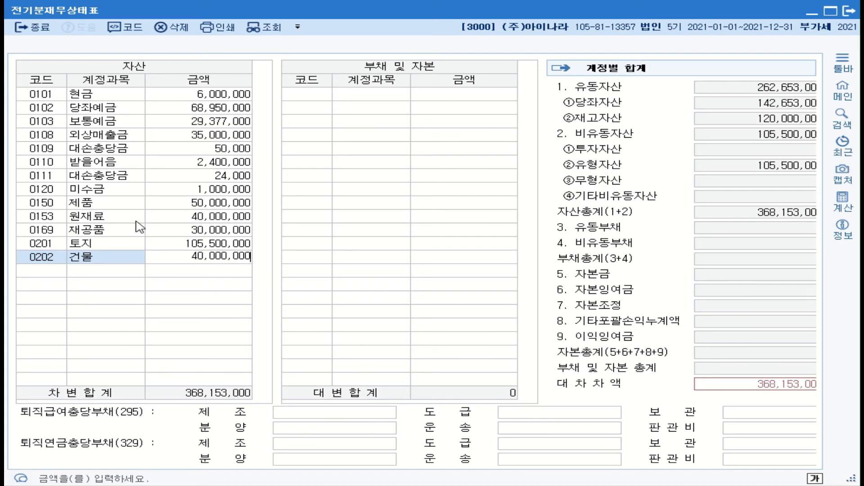
key(Return)
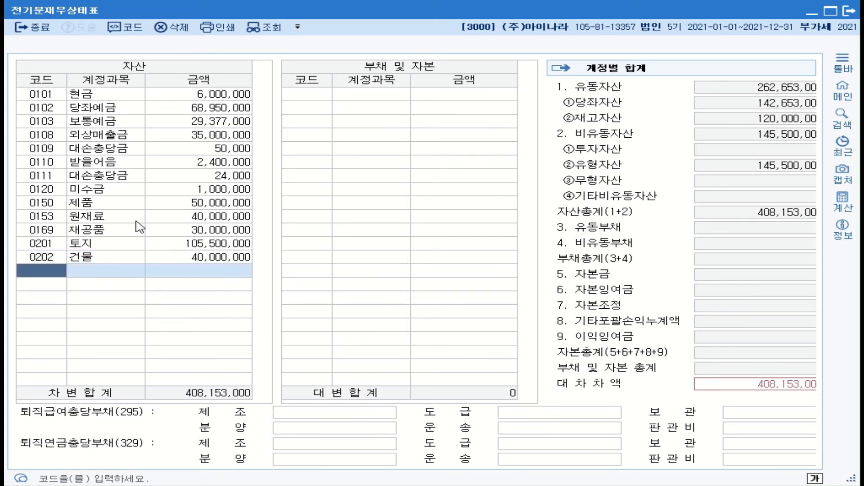
- Look up 감가 and add 0203 감가상각누계액, the accumulated depreciation for 건물, with an amount of 25,000,000
text(감)
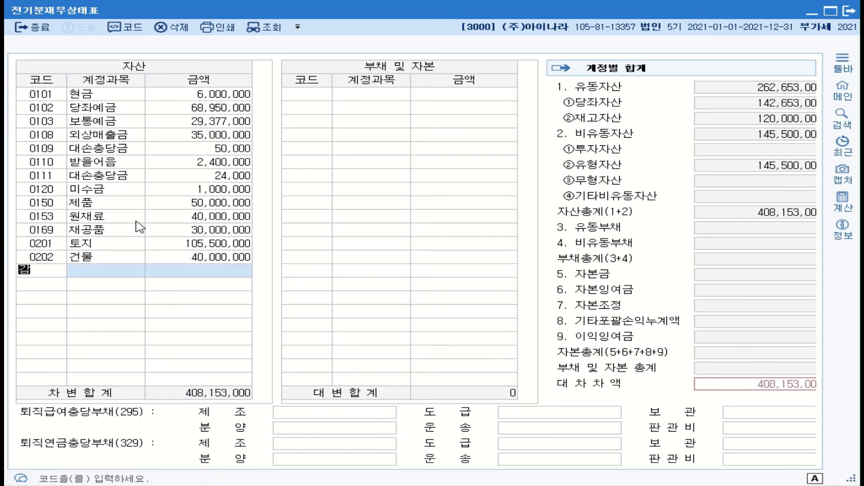
text(ㄱㅏ)
key(Return)
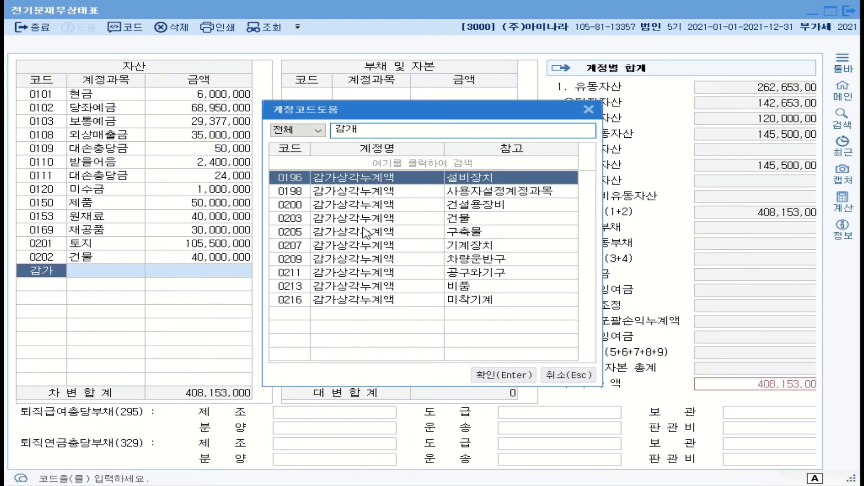
click(376, 219)
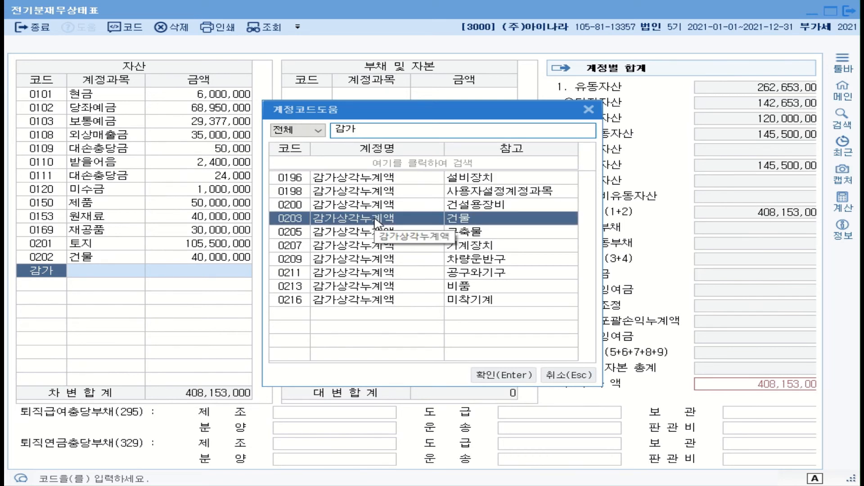
click(507, 377)
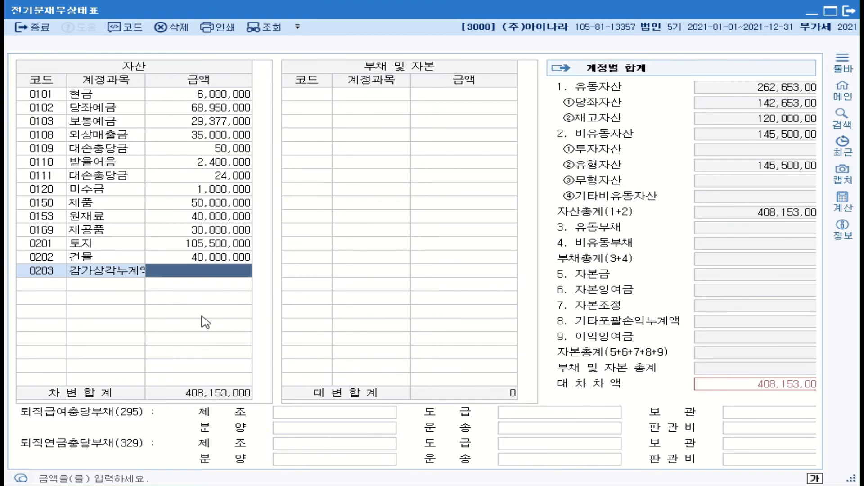
text(25000000)
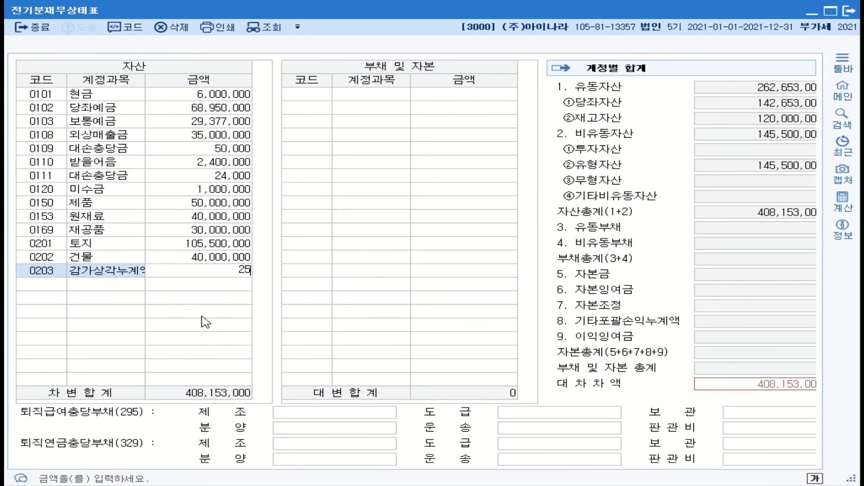
key(Return)
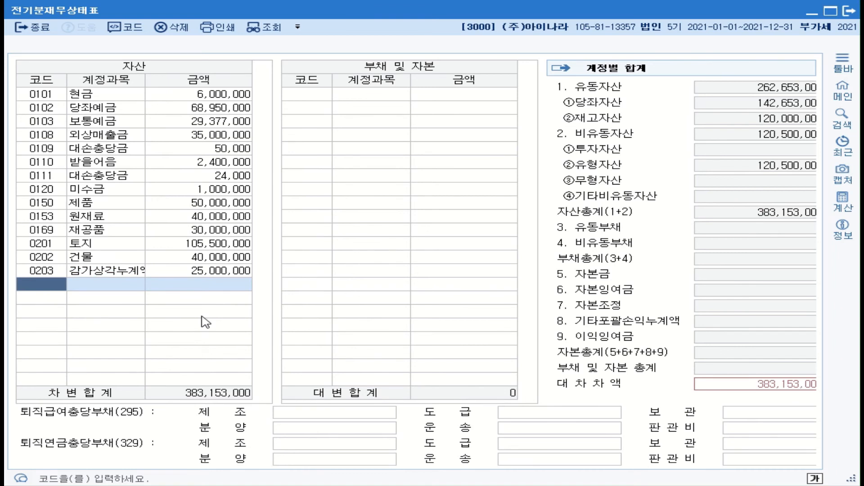
- Add asset account 0206 기계장치 in the next empty row with an amount of 41,000,000
text(206)
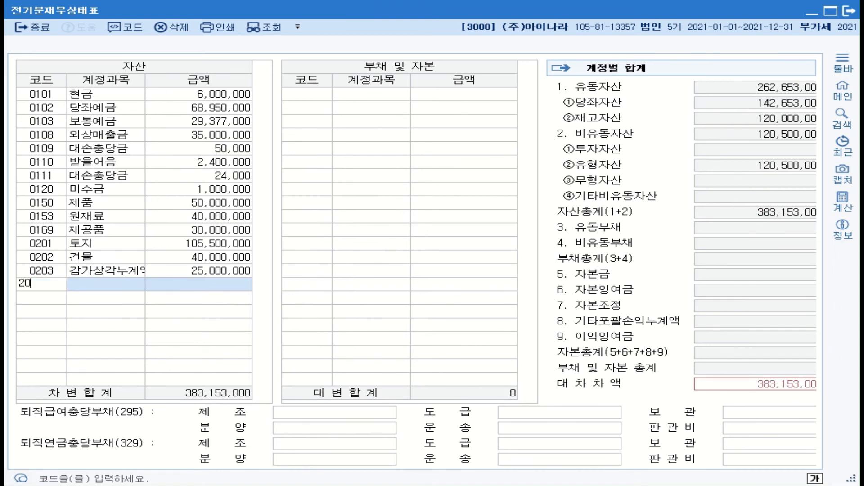
key(Return)
text(41000000)
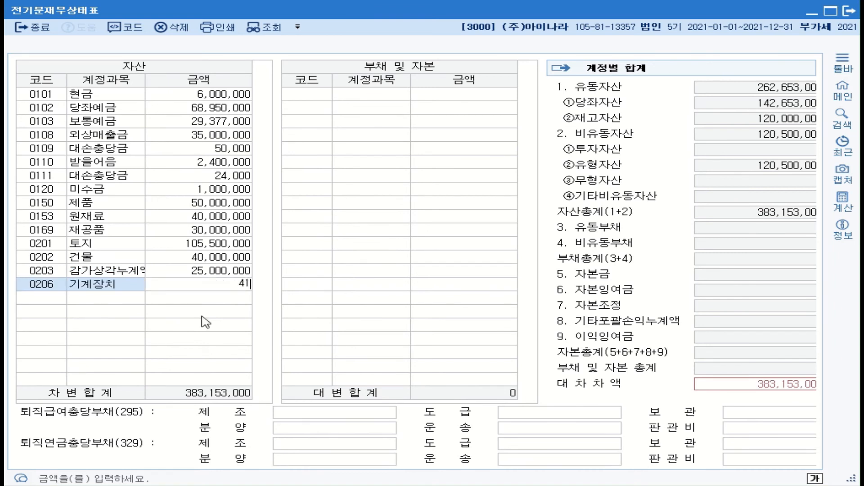
key(Return)
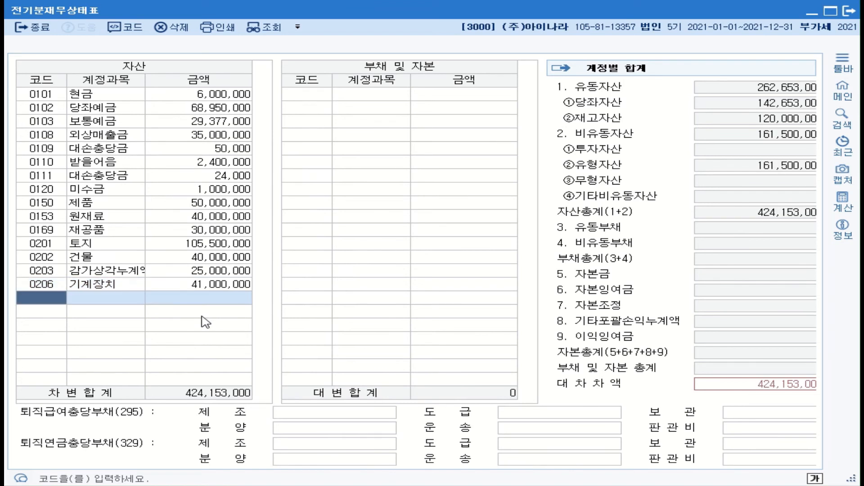
- Add asset account 0207 감가상각누계액, the accumulated depreciation for 기계장치, with an amount of 21,000,000
text(207)
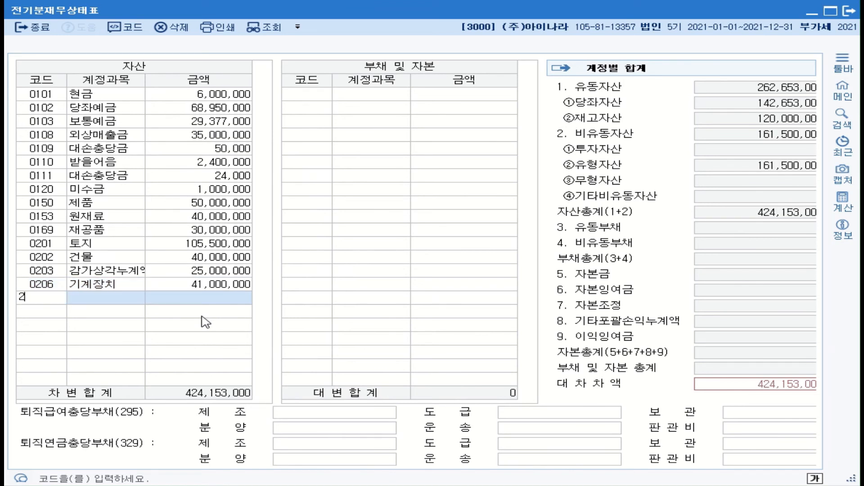
key(Return)
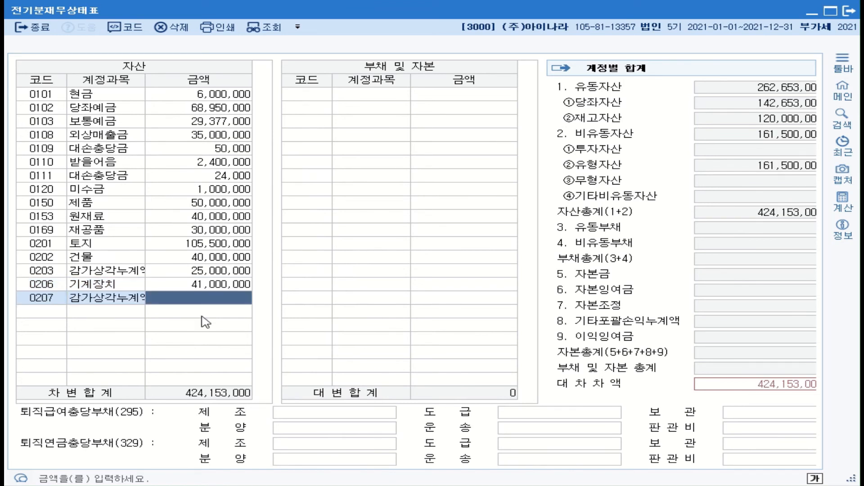
text(21000000)
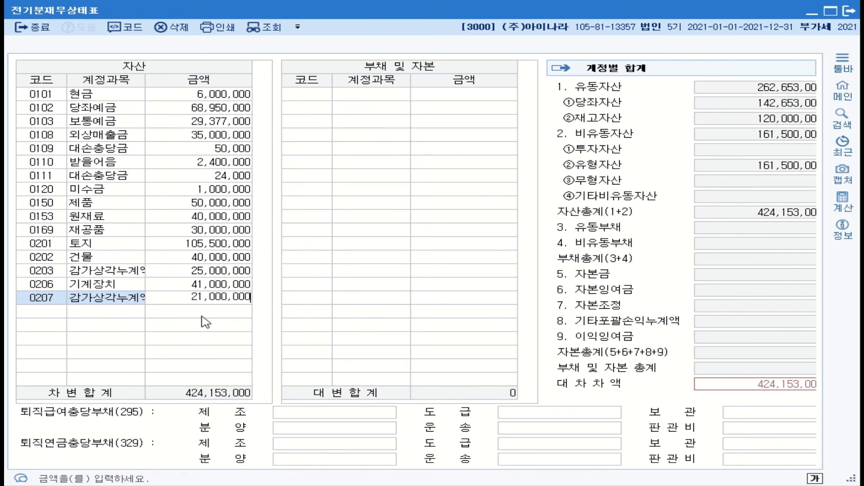
key(Return)
- Add asset account 0208 차량운반구 with 33,000,000 and its accumulated depreciation account 0209 감가상각누계액 with 15,000,000
text(208)
key(Return)
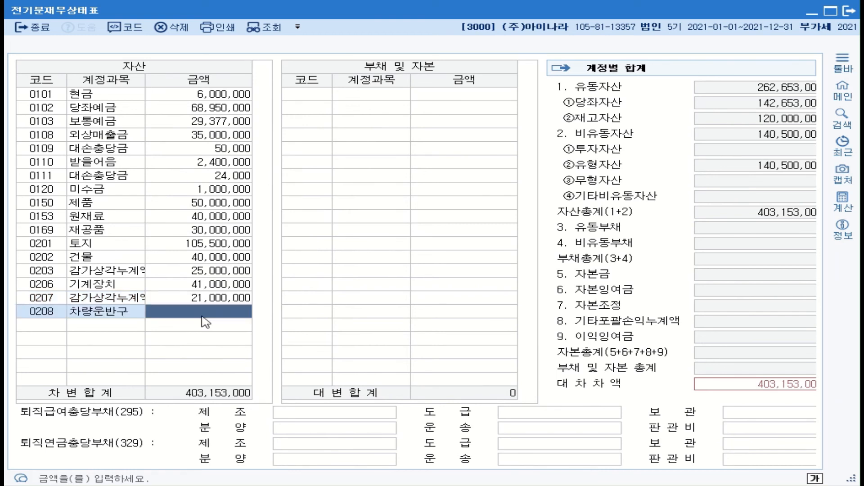
text(33000000)
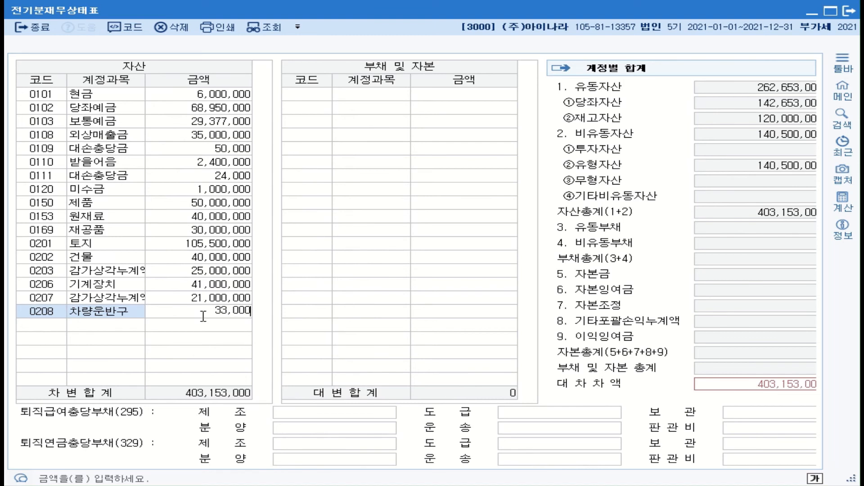
key(Return)
text(209)
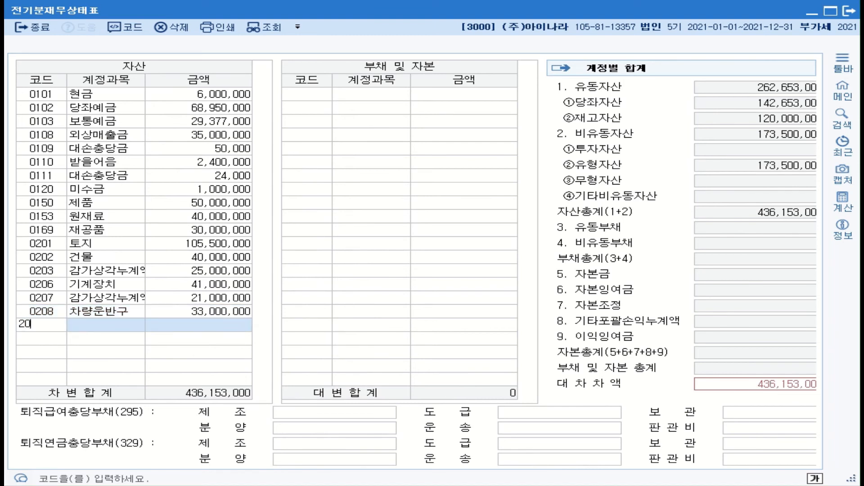
key(Return)
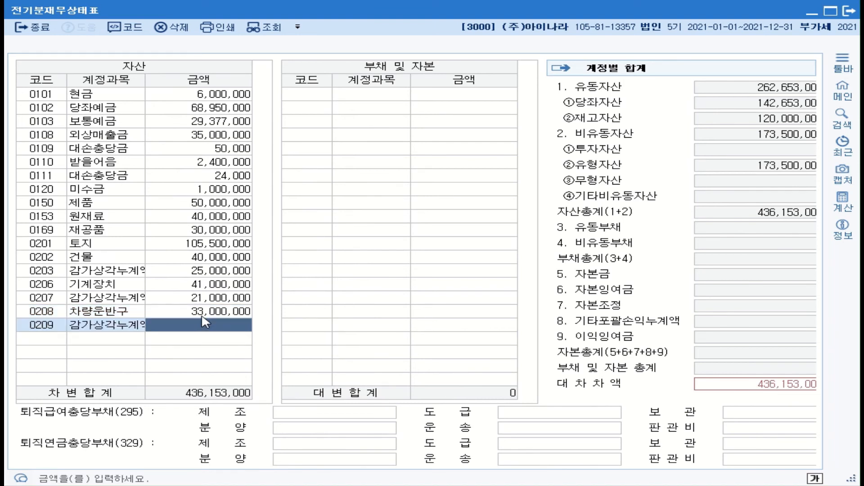
text(15000000)
key(Return)
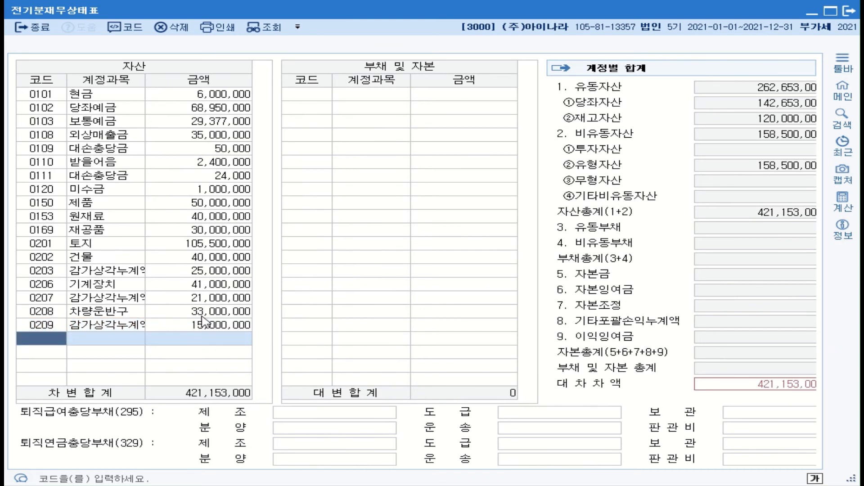
- Look up 임차 and add asset account 0232 임차보증금 with an amount of 10,000,000
text(임ㅊ)
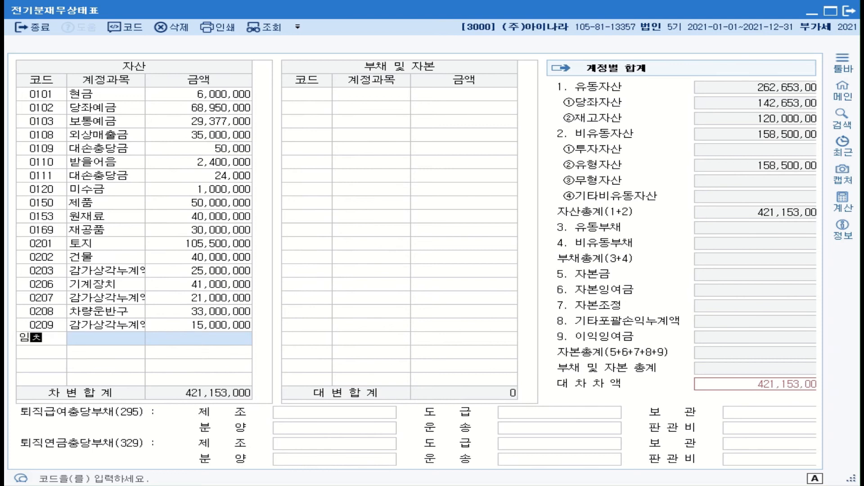
text(ㅏ)
key(Return)
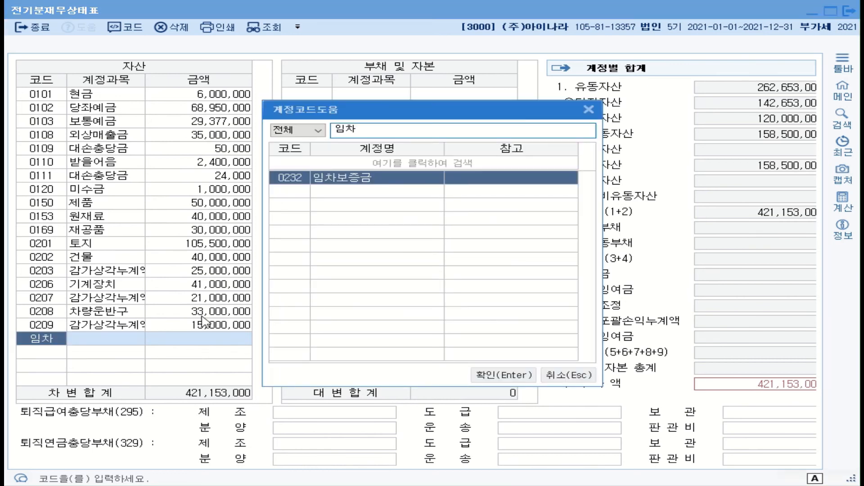
key(Return)
text(10000000)
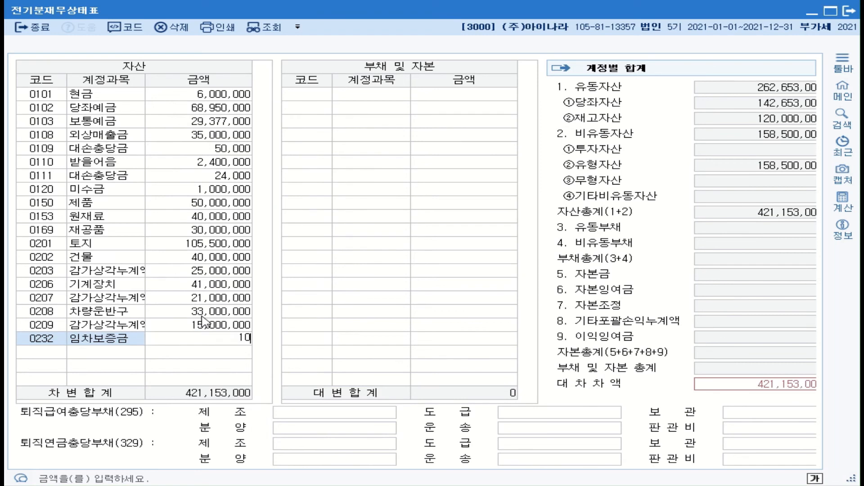
key(Return)
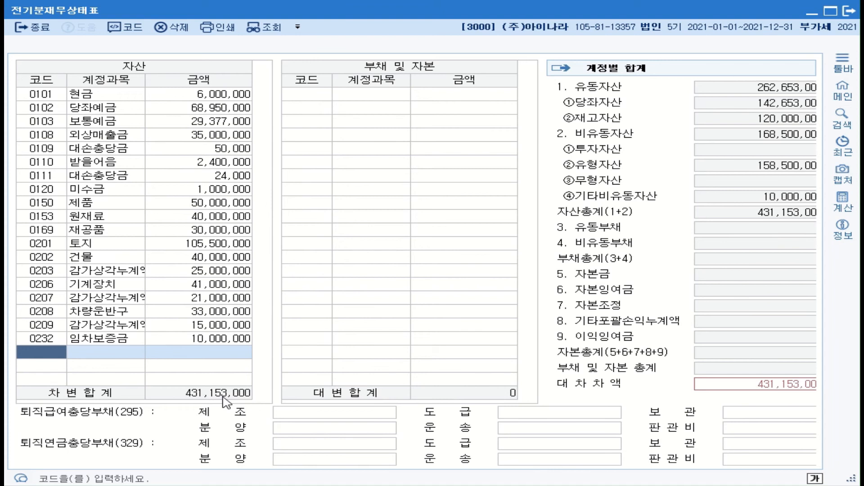
- Add account 0251 외상매입금 in the first row of the 부채 및 자본 table with an amount of 63,000,000
click(306, 99)
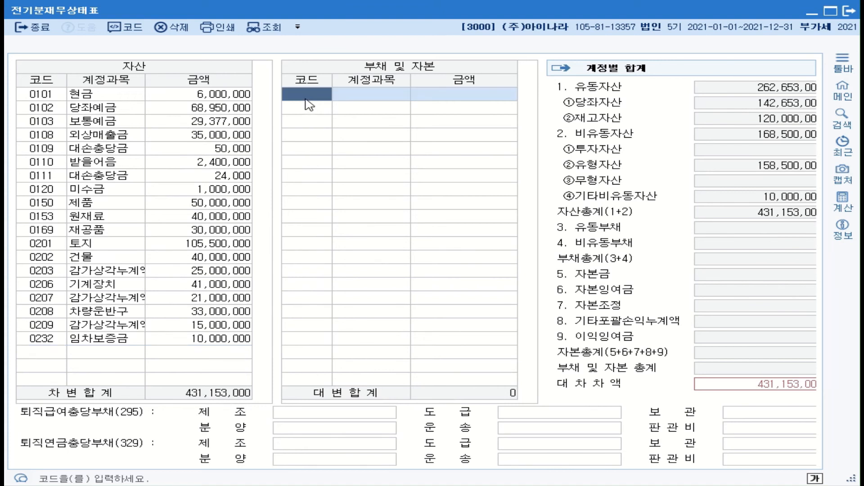
text(251)
key(Return)
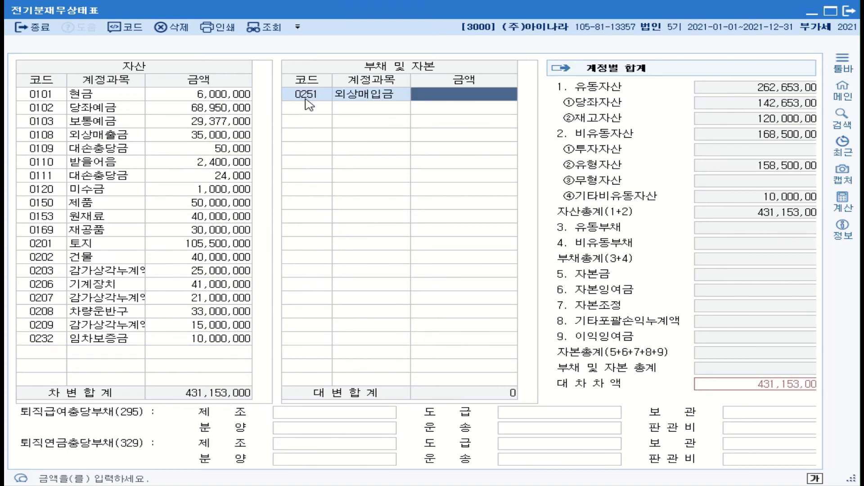
text(63000000)
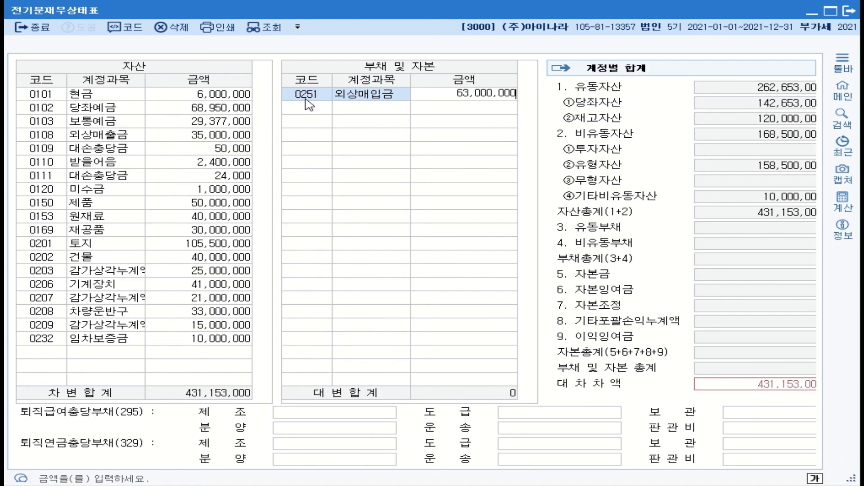
key(Return)
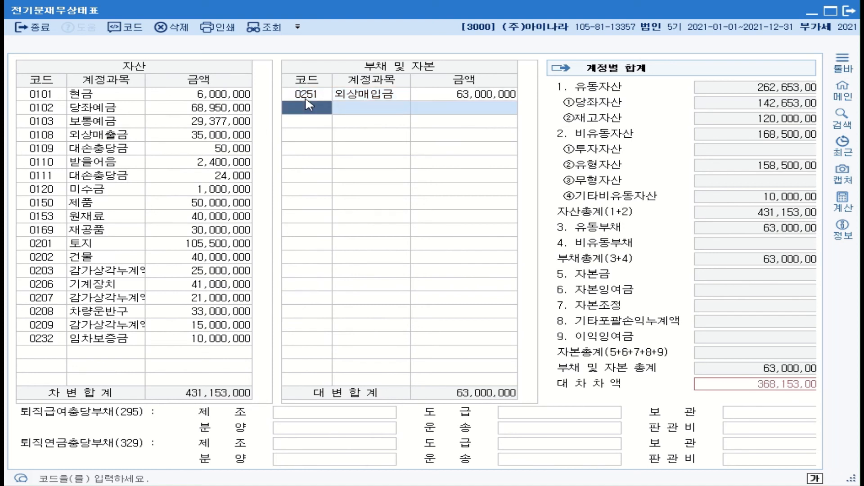
- Add liability account 0253 미지급금 below 외상매입금 with an amount of 34,000,000
text(253)
key(Return)
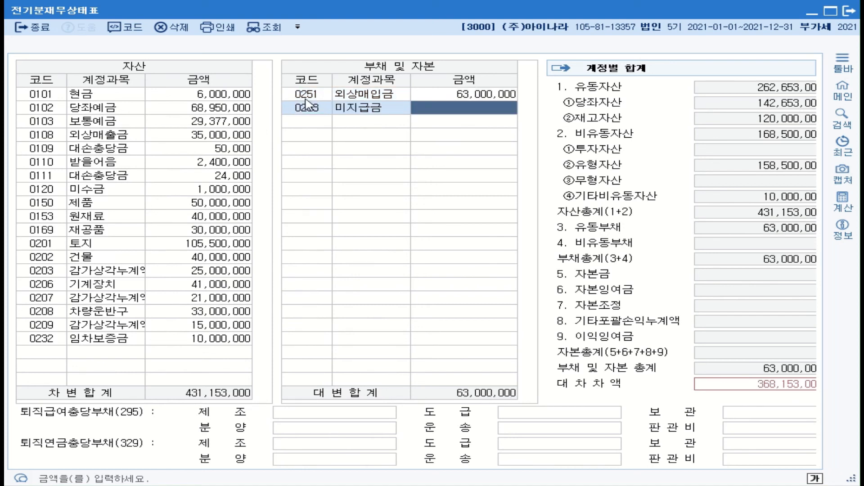
text(34000000)
key(Return)
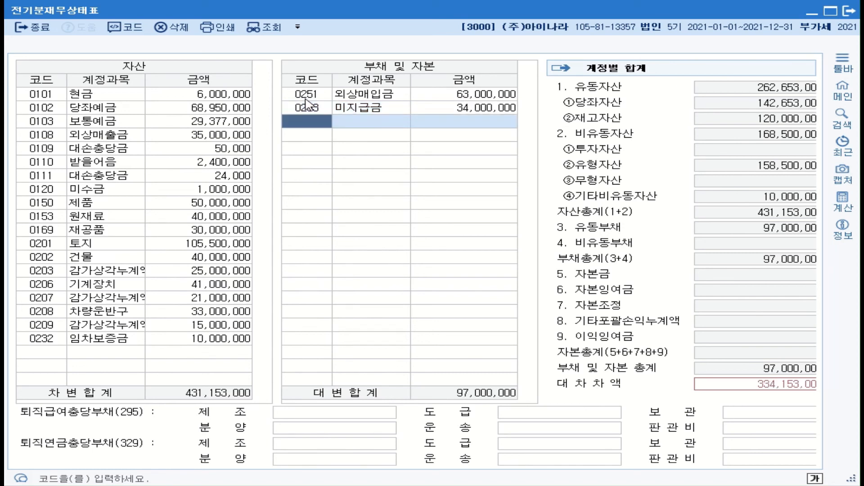
- Look up 미지 and add liability account 0262 미지급비용 with an amount of 5,600,000
text(미지)
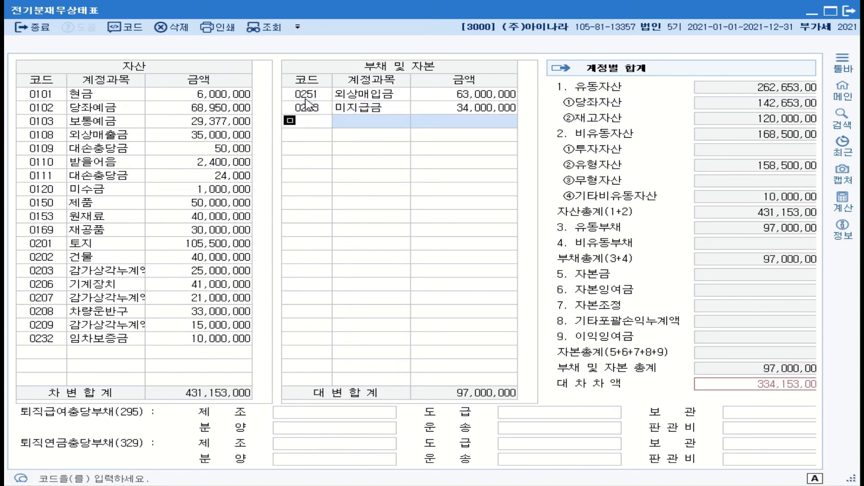
key(Return)
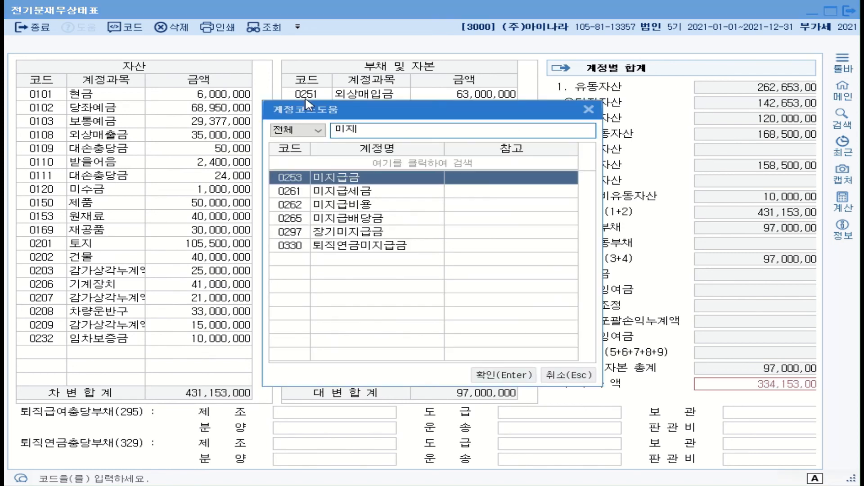
click(371, 205)
key(Return)
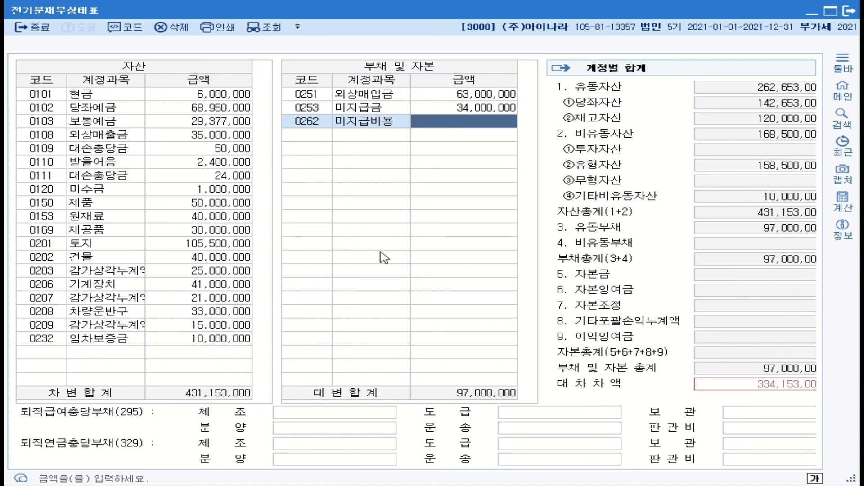
text(5600000)
key(Return)
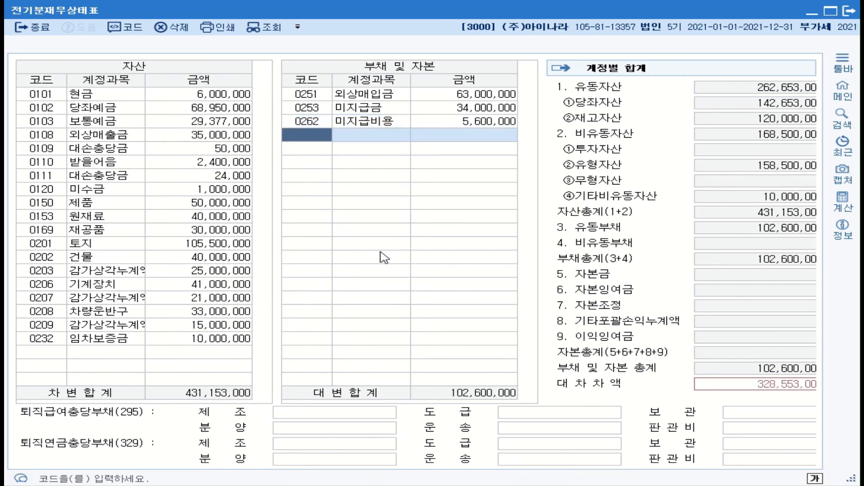
- Look up 단기 and add liability account 0260 단기차입금 with an amount of 80,000,000
key(Hangul)
text(단ㄱ)
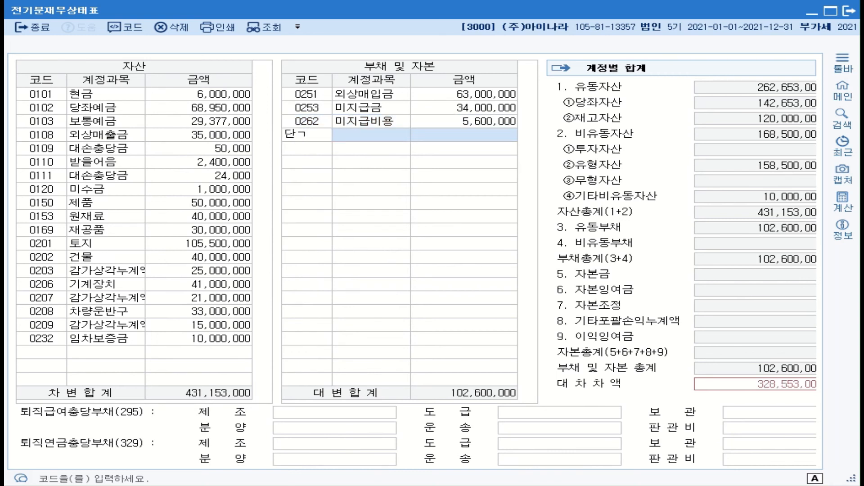
text(ㅣ)
key(Return)
key(Return)
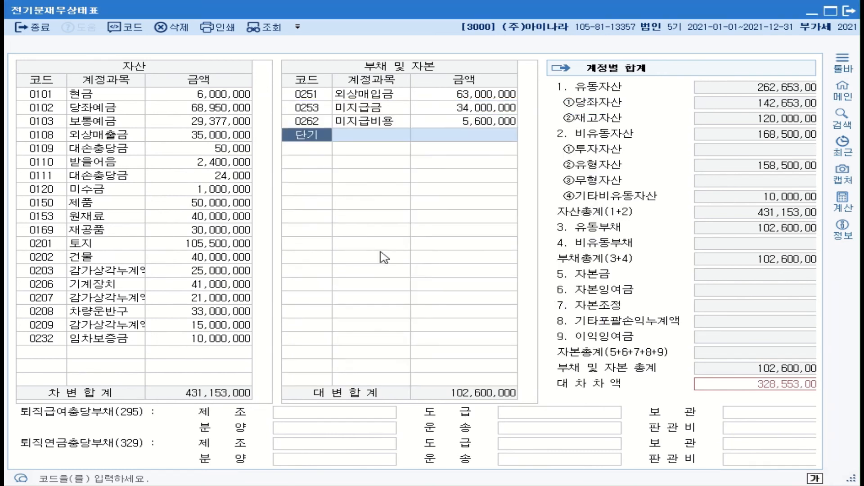
text(80000000)
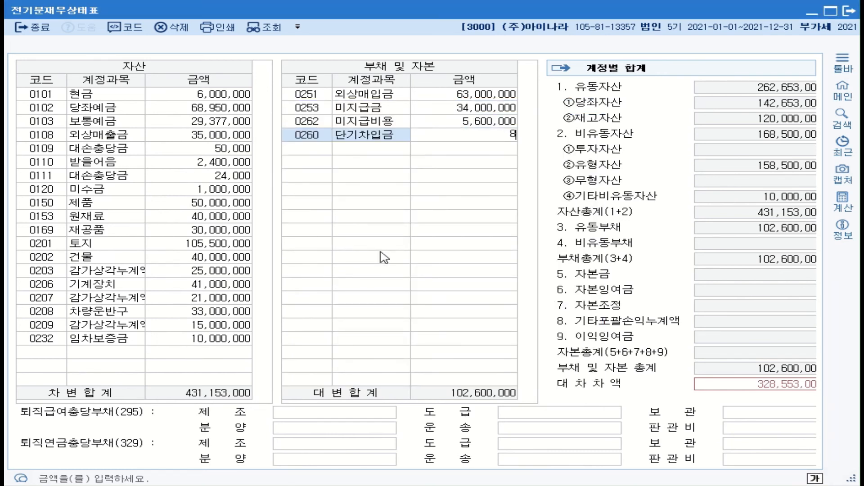
key(Return)
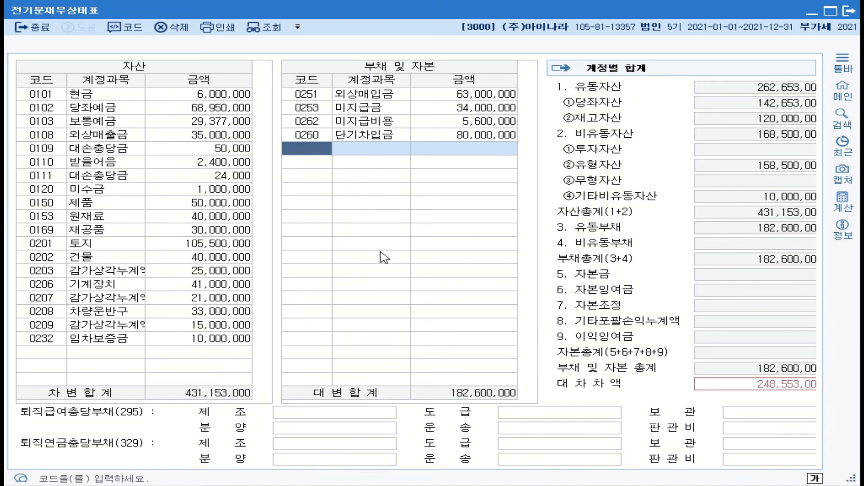
- Look up 장기 and add liability account 0293 장기차입금 with an amount of 50,000,000
text(장기)
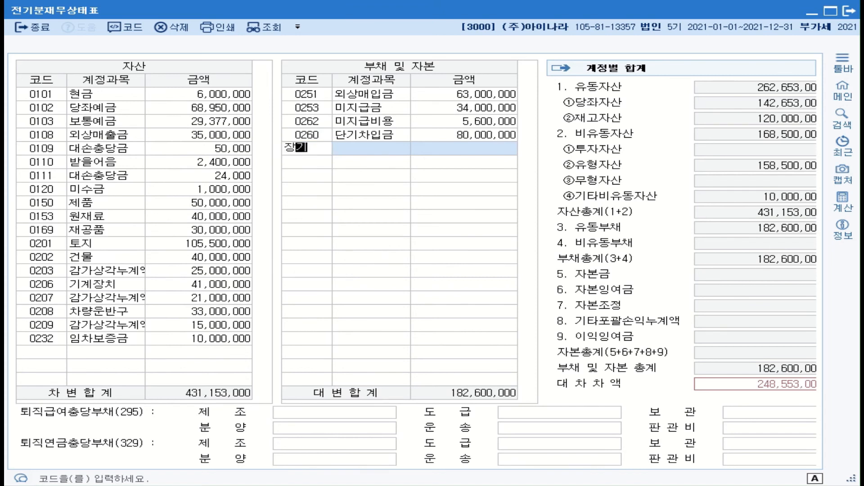
key(Return)
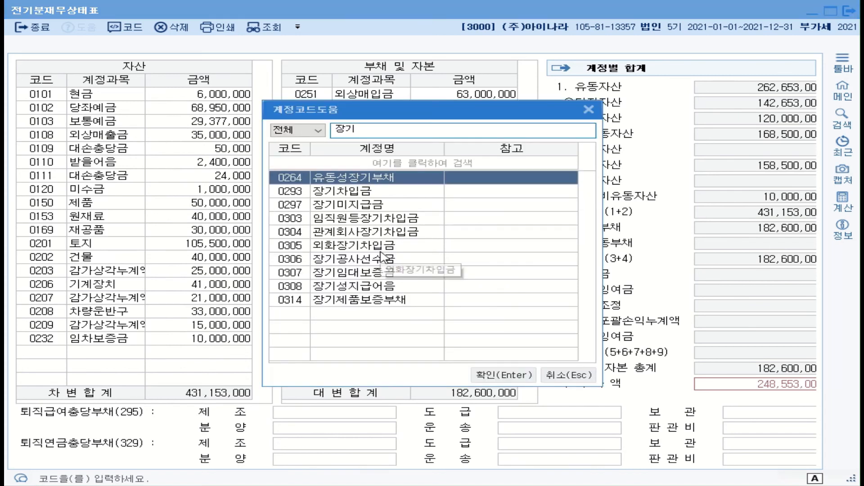
key(Down)
key(Return)
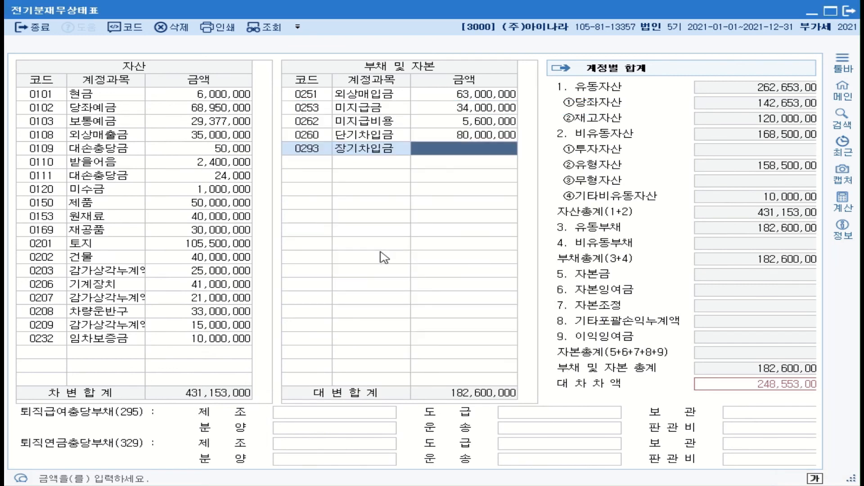
text(50000000)
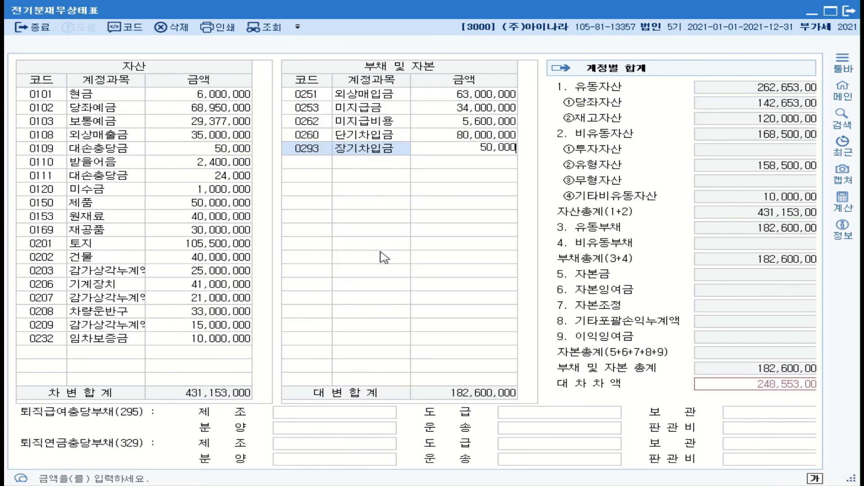
key(Return)
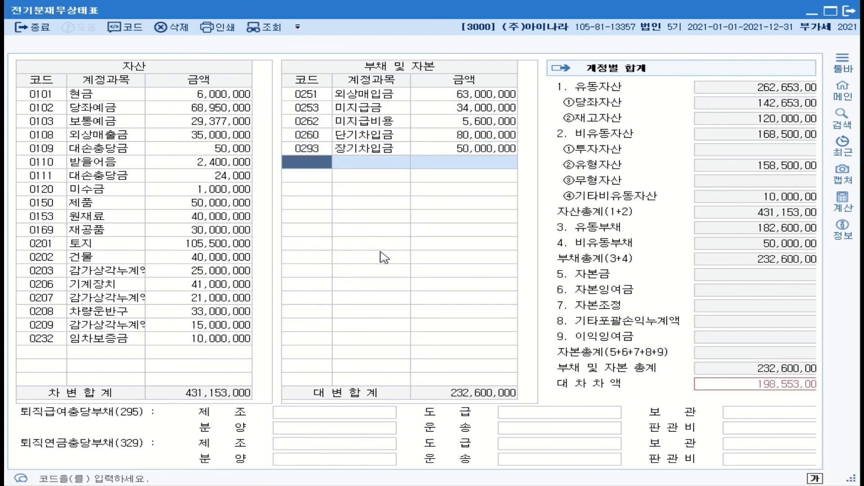
- Look up 퇴직, add liability account 0295 퇴직급여충당부채 and set its 제조 portion to 3,000,000
text(퇴)
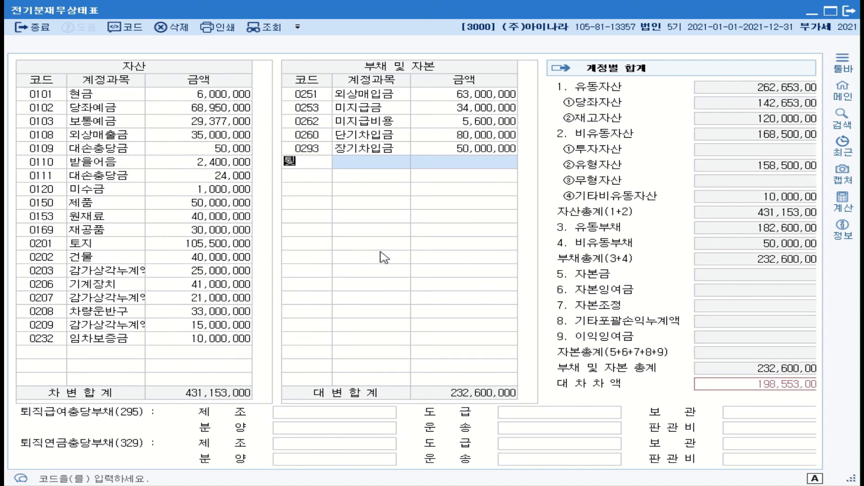
text(직)
key(Return)
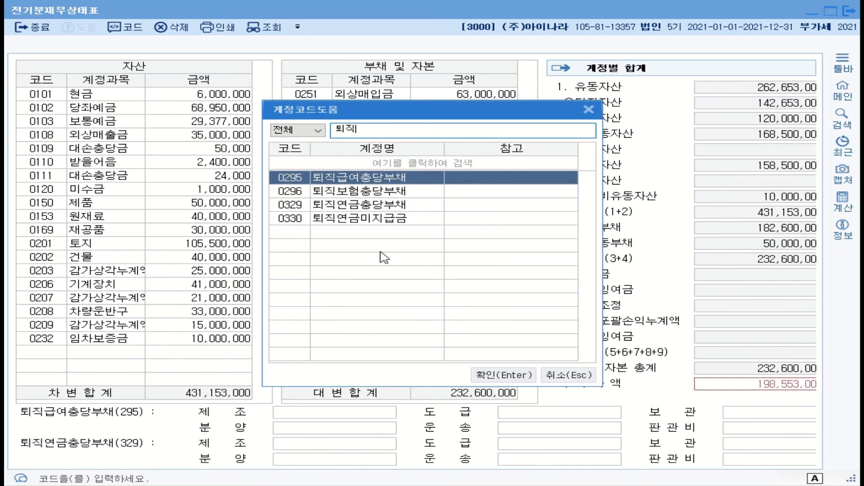
double_click(369, 178)
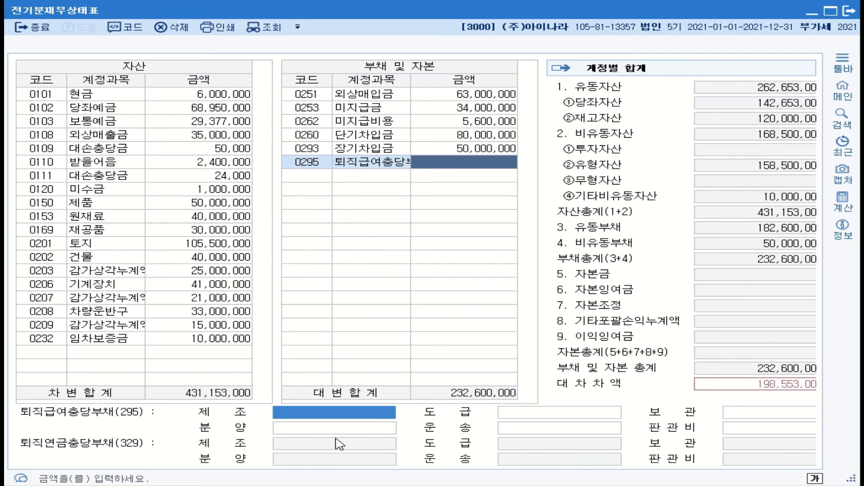
text(3000000)
key(Return)
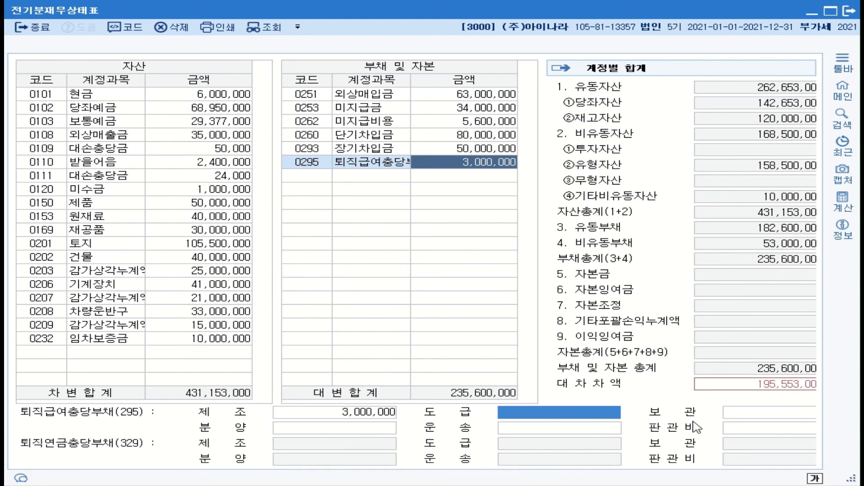
- Set the 판관비 portion of 퇴직급여충당부채(295) to 2,000,000
click(761, 431)
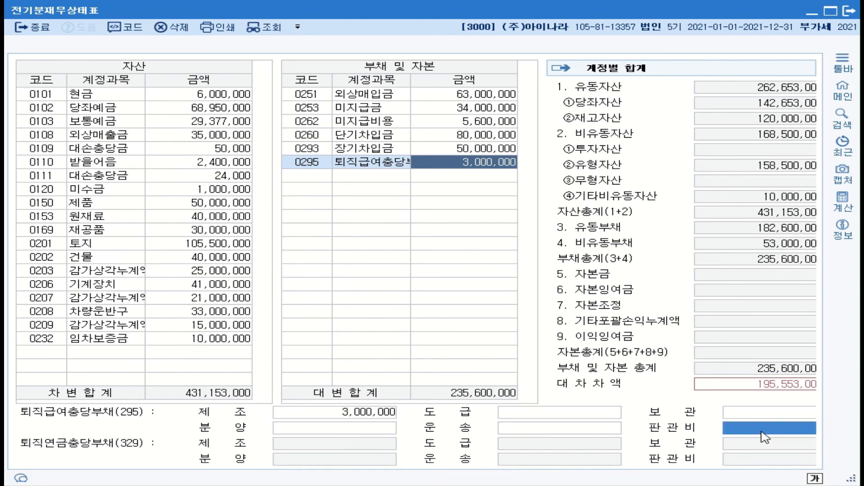
text(2000)
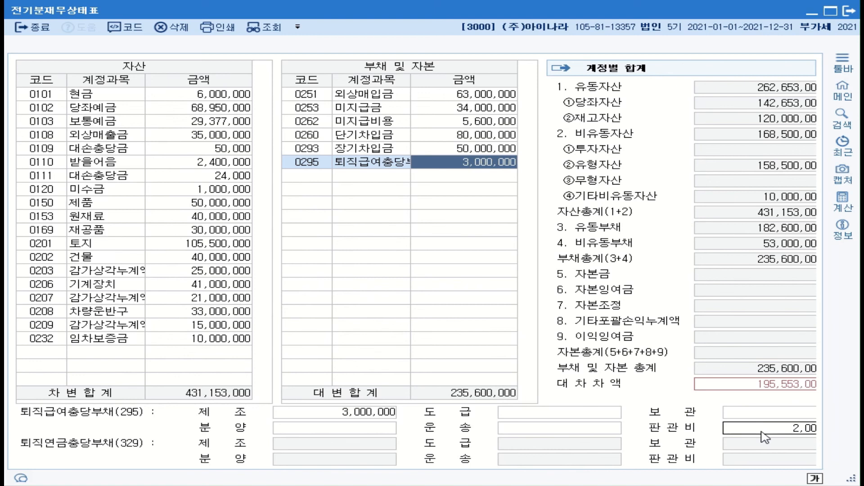
key(Return)
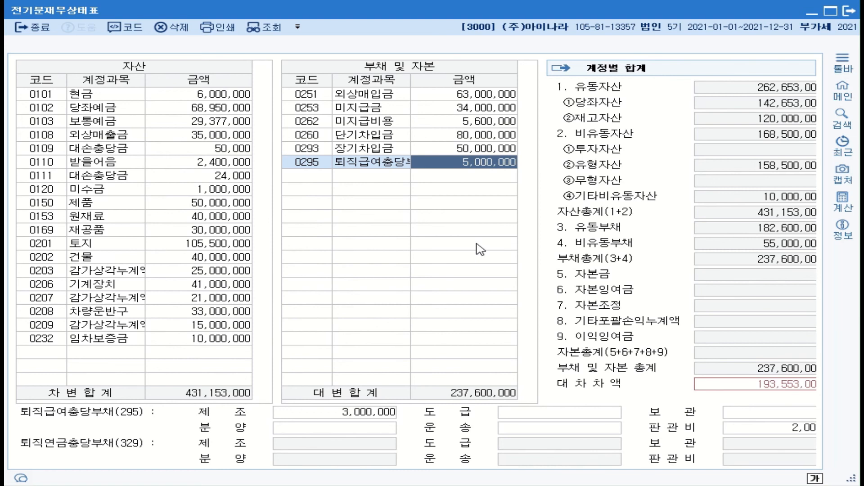
- Look up 자본 and add equity account 0331 자본금 with an amount of 147,000,000
click(314, 181)
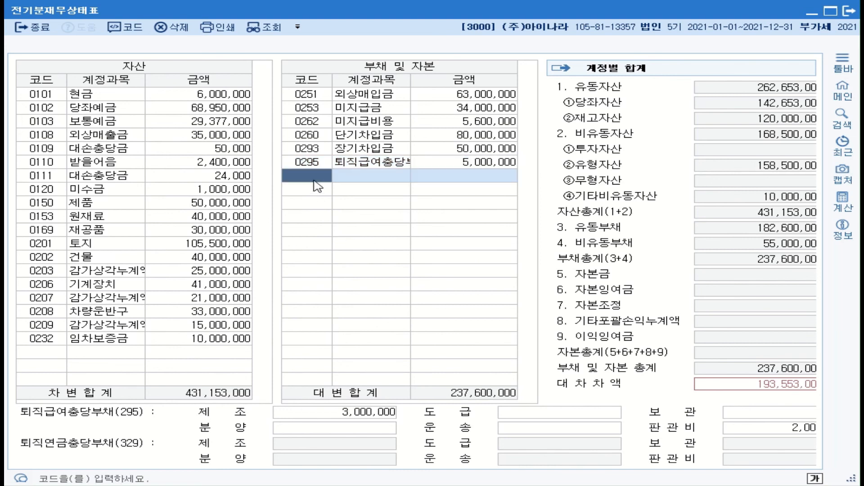
text(자본)
key(Return)
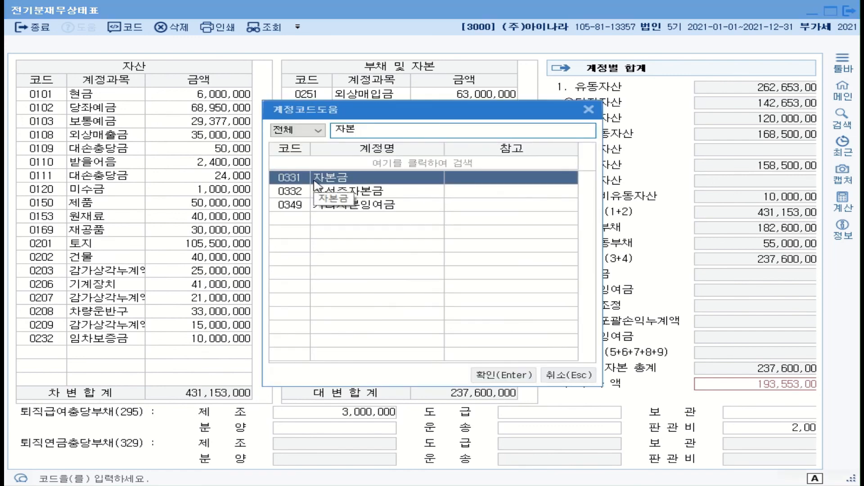
key(Return)
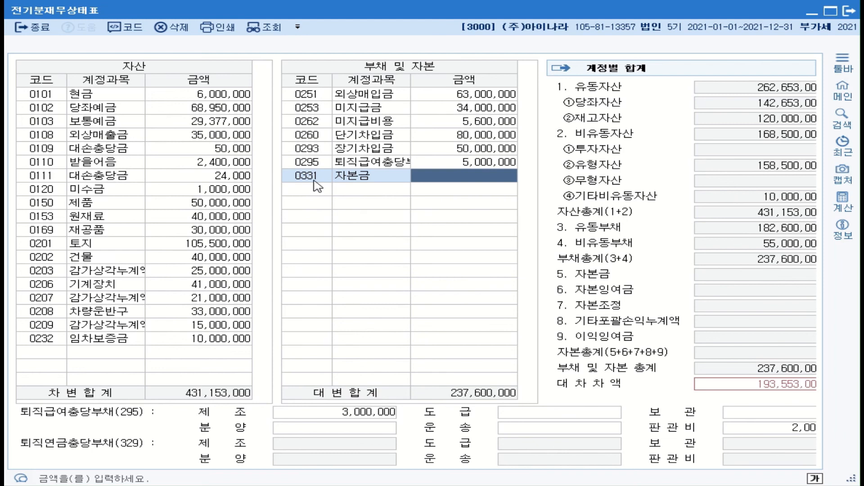
text(147000000)
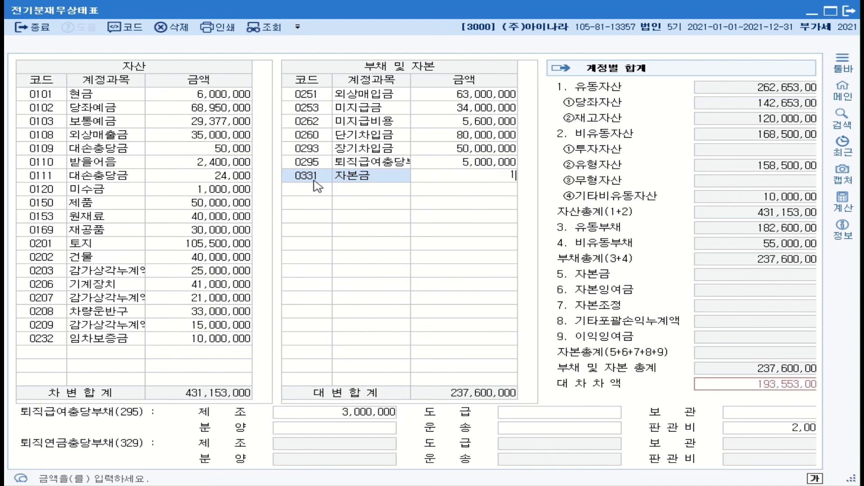
key(Return)
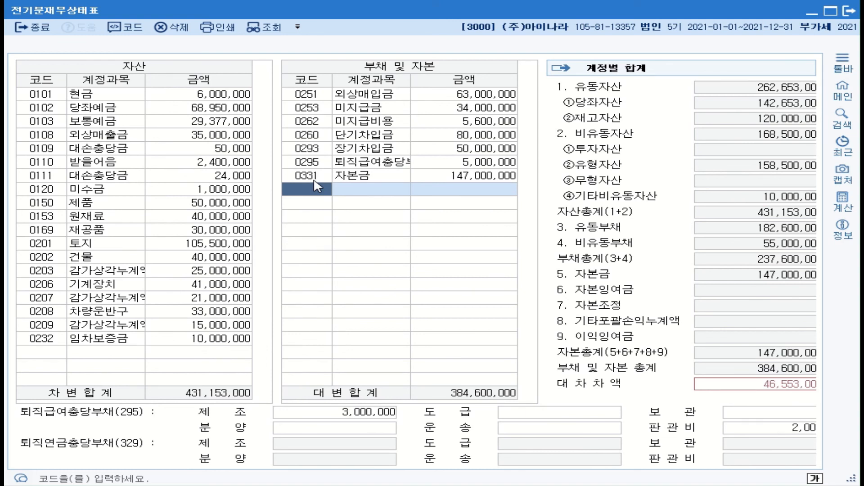
- Look up 이익 and add equity account 0351 이익준비금 with an amount of 11,150,000
text(잉)
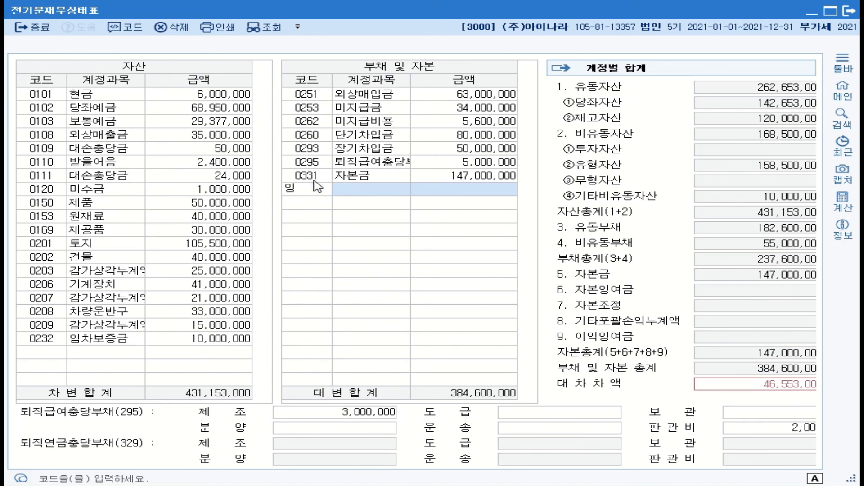
text(ㅣㅇ)
key(Return)
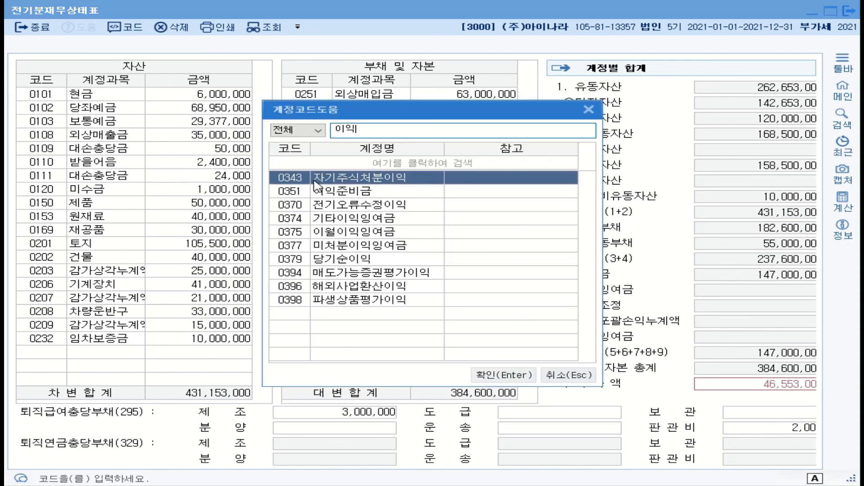
double_click(317, 186)
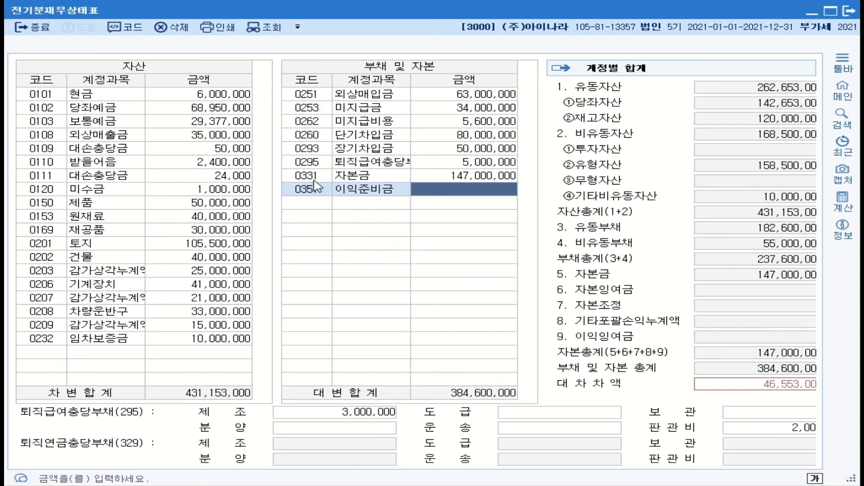
text(11150000)
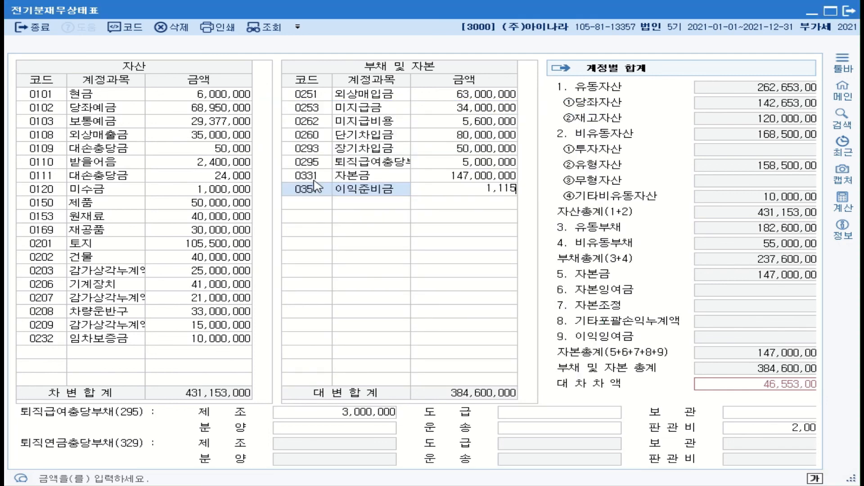
key(Return)
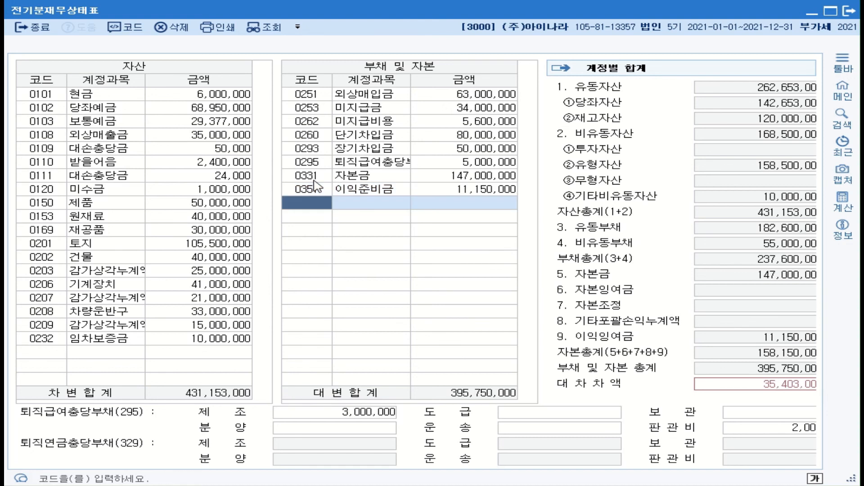
- Look up 이월 and add equity account 0375 이월이익잉여금 with an amount of 35,403,000
text(이)
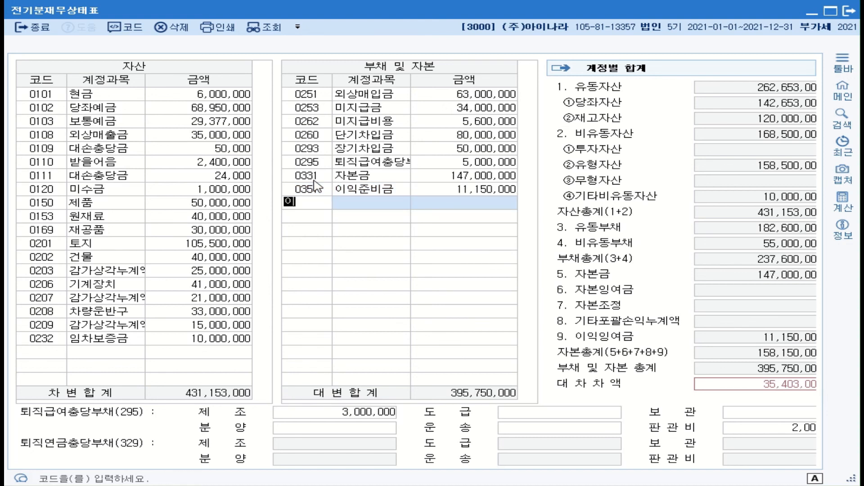
text(워ㄹ)
key(Return)
key(Return)
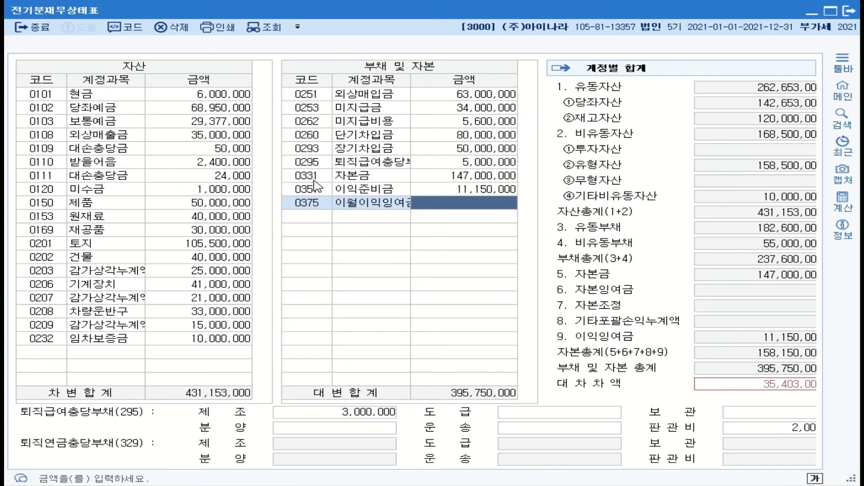
text(35)
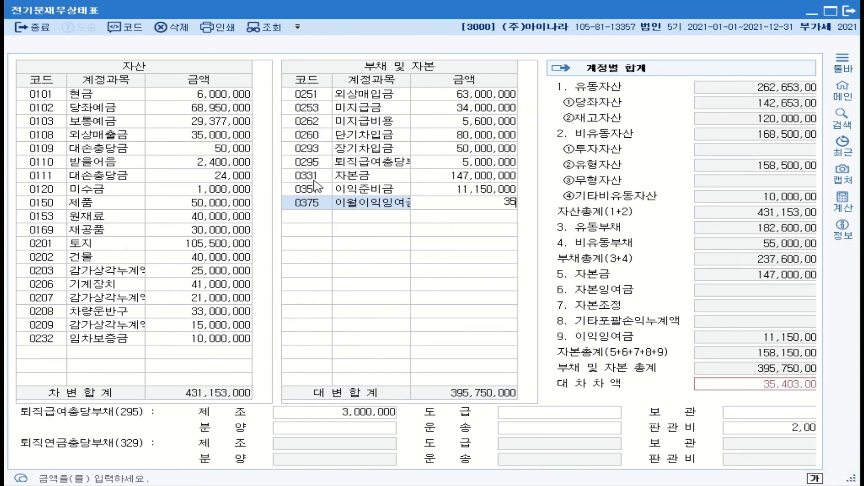
text(,403,000)
key(Return)
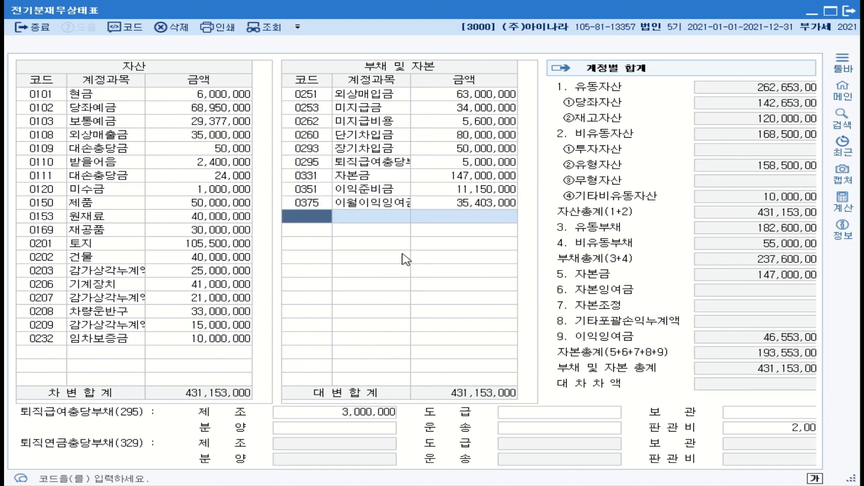
- Review the 이월이익잉여금 and 퇴직급여충당부채 entries, widen the window to show full amounts, and check inventory accounts 제품, 원재료 and 재공품
click(320, 205)
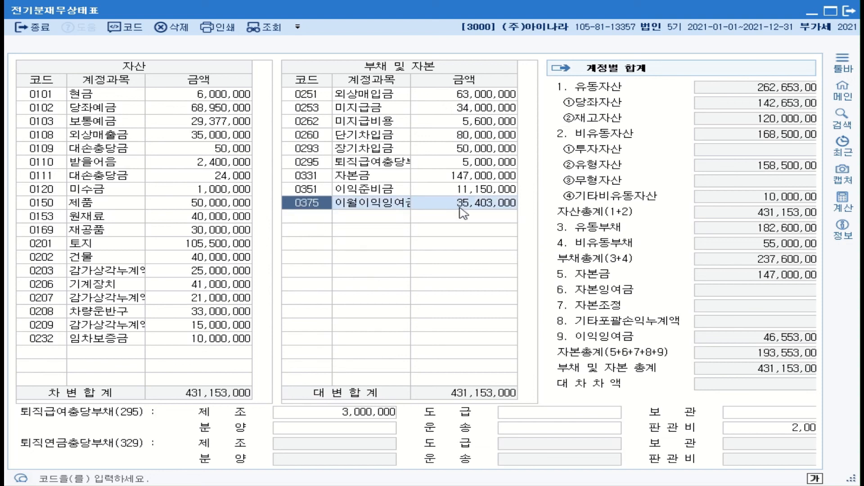
click(379, 167)
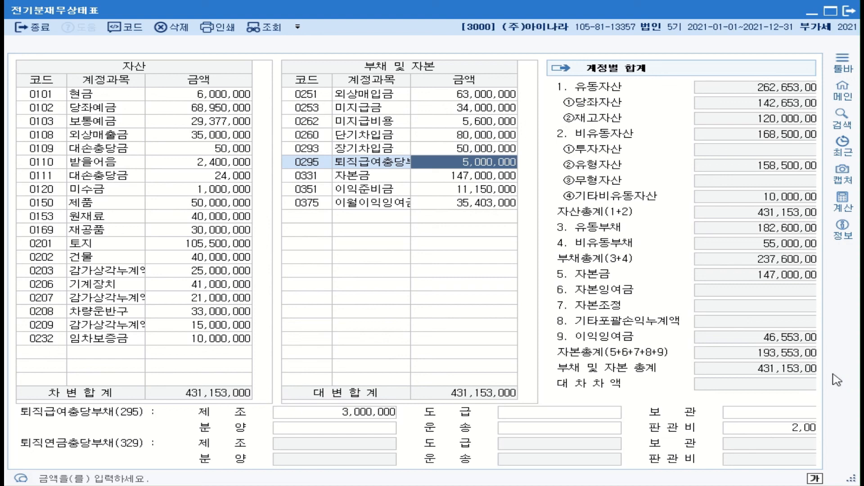
drag(853, 373, 863, 372)
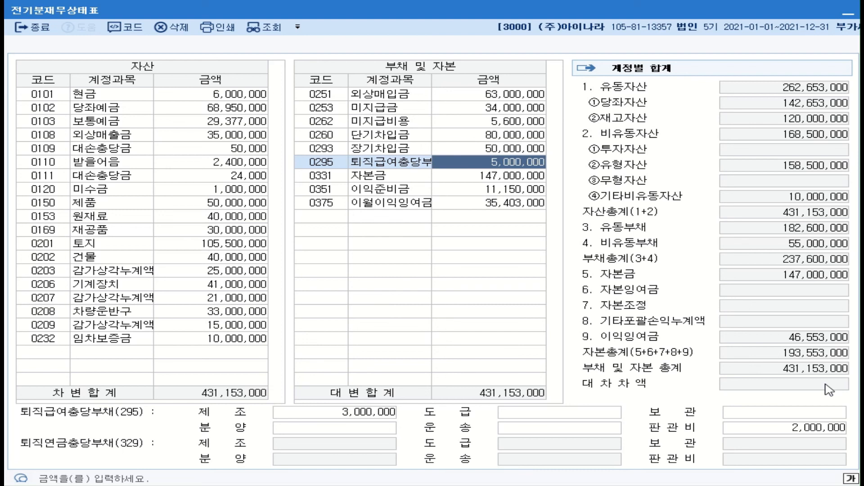
click(94, 206)
click(96, 217)
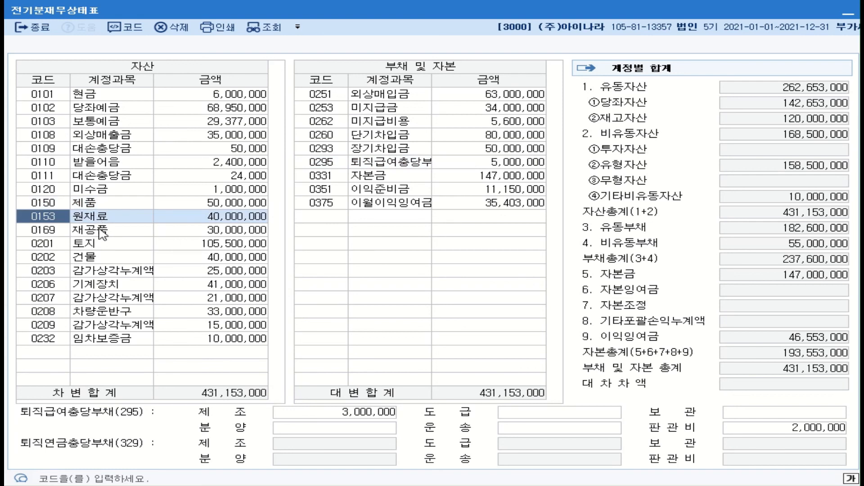
click(100, 231)
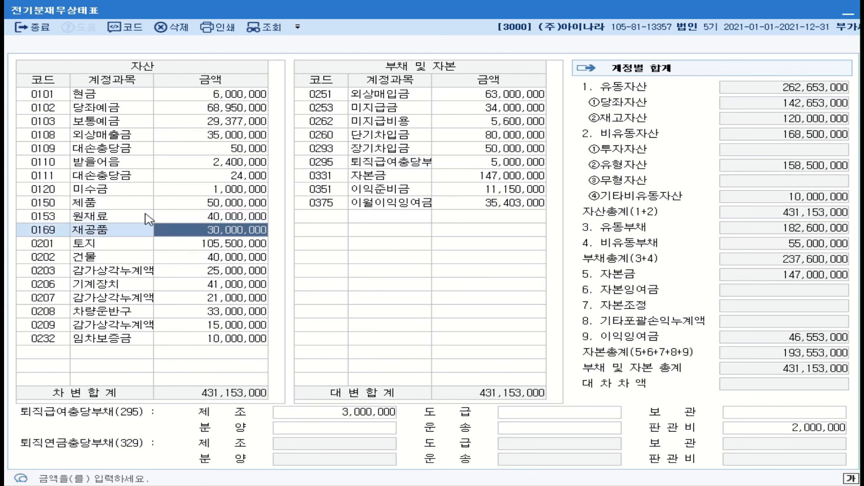